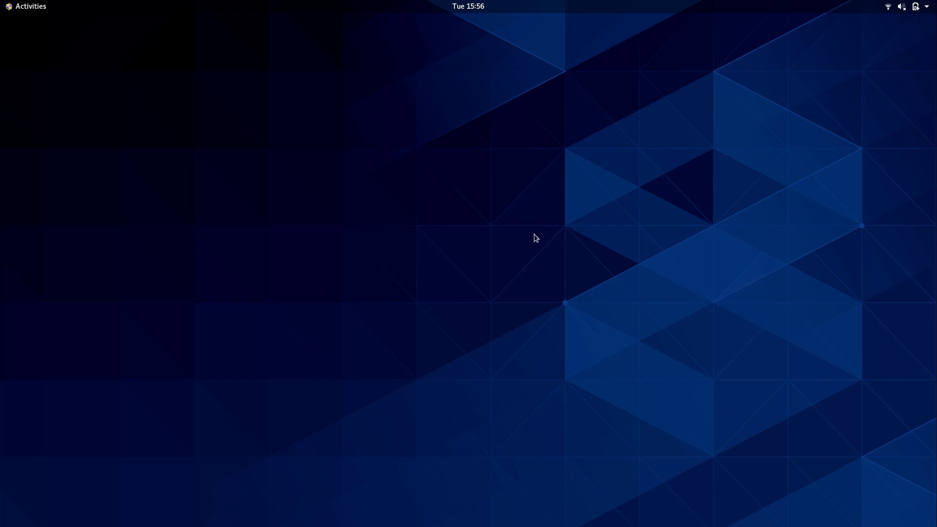
Step: From Activities, show the application grid filtered to Frequent apps
click(24, 9)
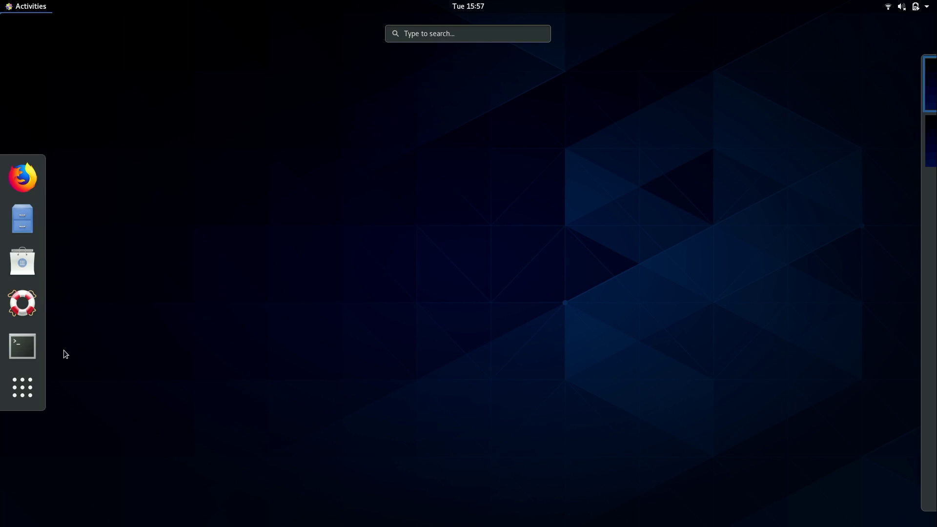
click(22, 388)
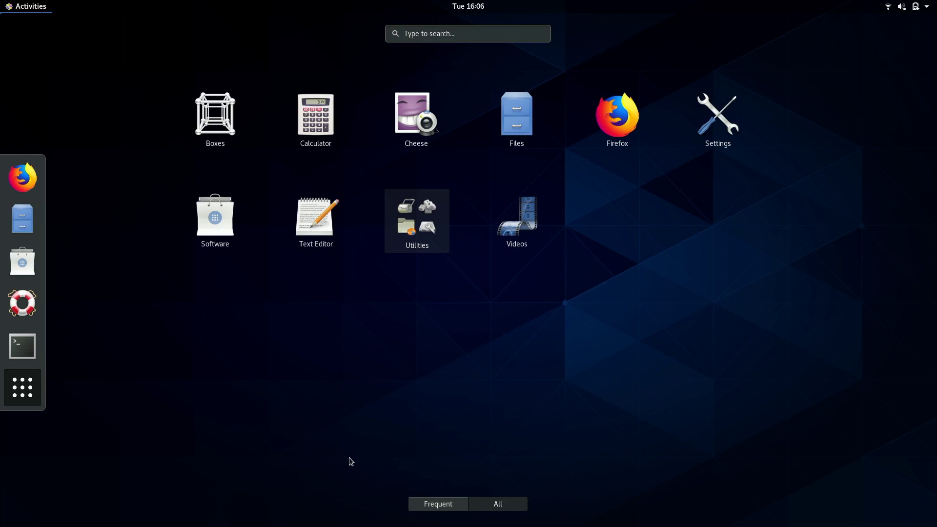
click(456, 509)
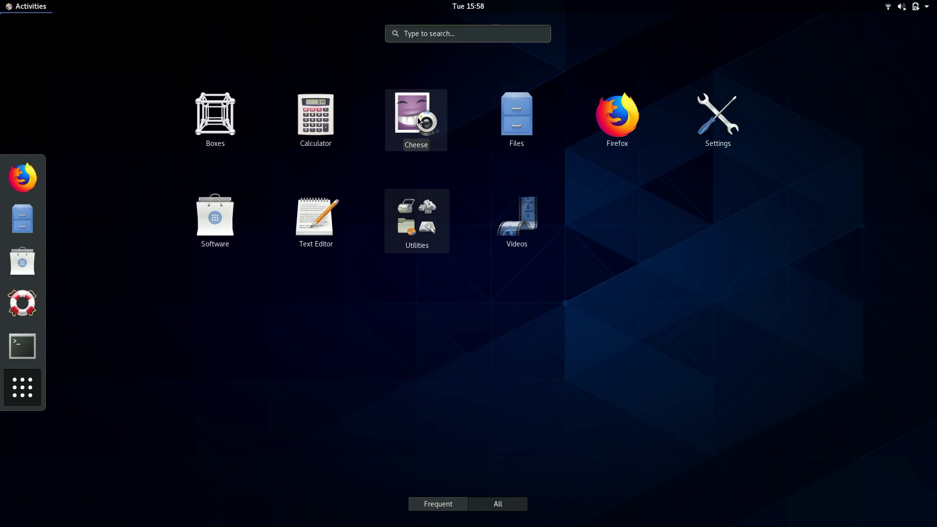
Step: Launch Cheese, close its Take a Photo window, and return to the Activities overview
click(417, 118)
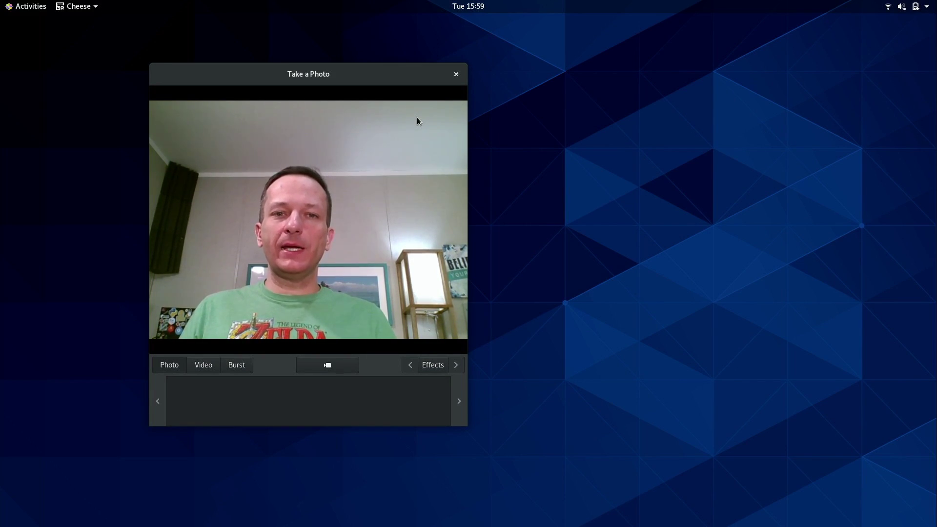
click(456, 75)
click(42, 4)
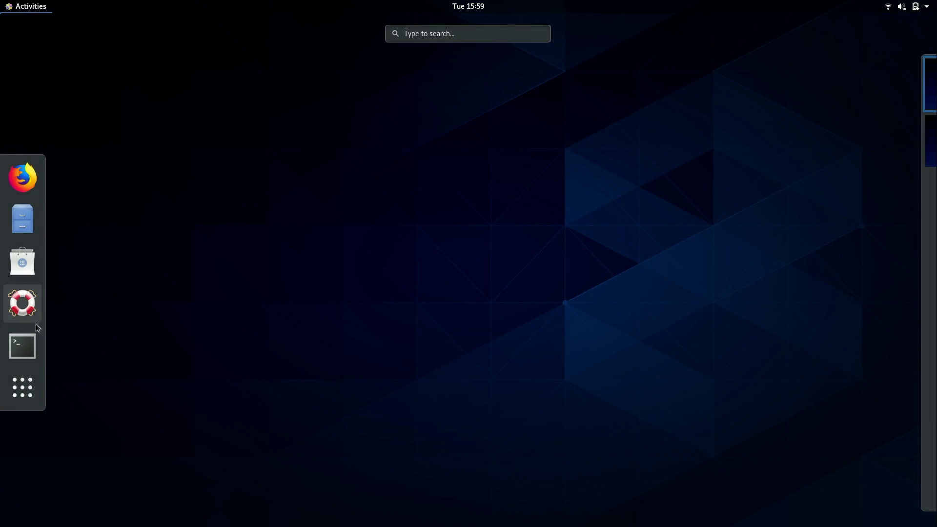
Step: Show the installed-apps grid with Software, Boxes, Calculator, Cheese, Files and Firefox
click(23, 387)
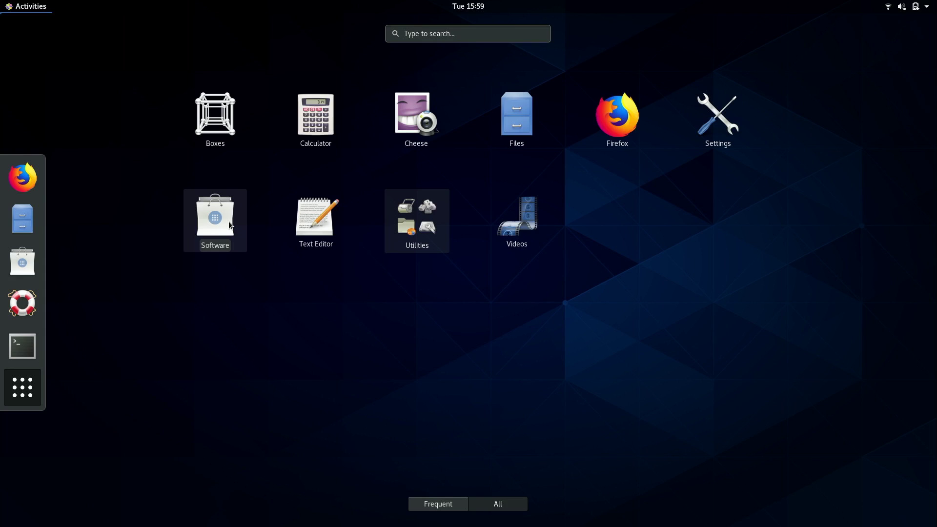
Step: Launch Files, centre its window, and browse into Documents and back to Home
click(526, 116)
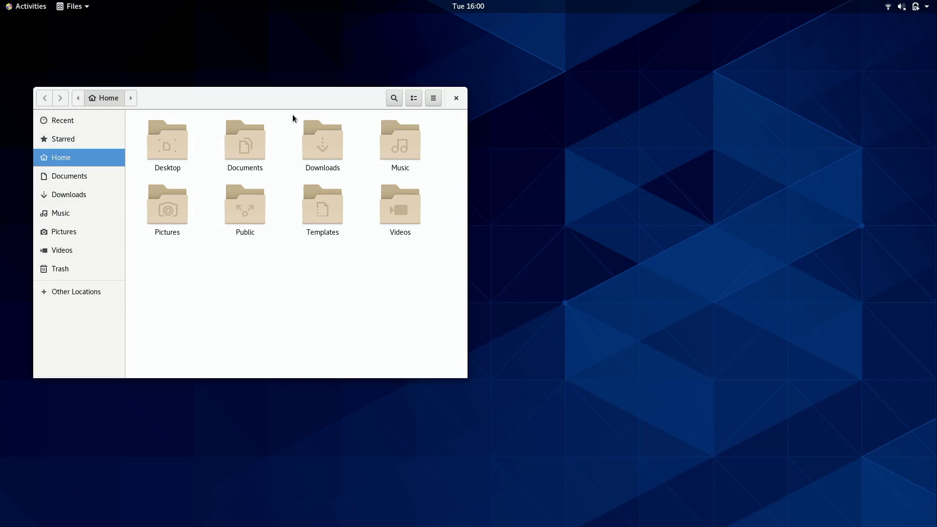
drag(265, 100, 390, 87)
double_click(368, 125)
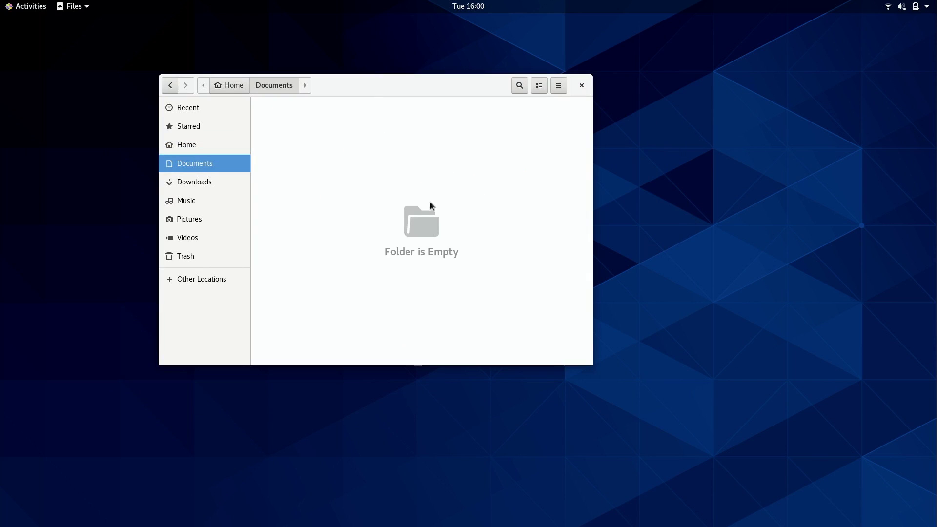
click(234, 85)
Step: Create a new folder named Test in the Home folder
right_click(380, 278)
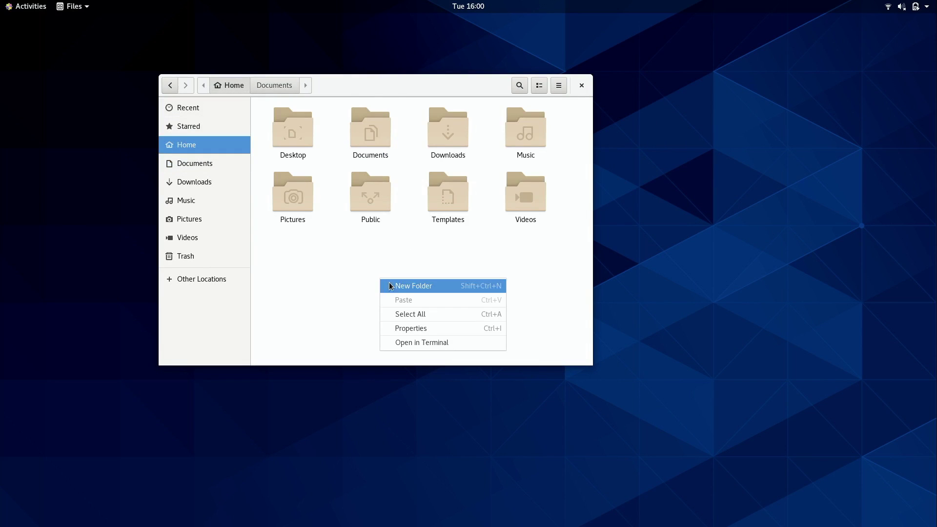
click(396, 286)
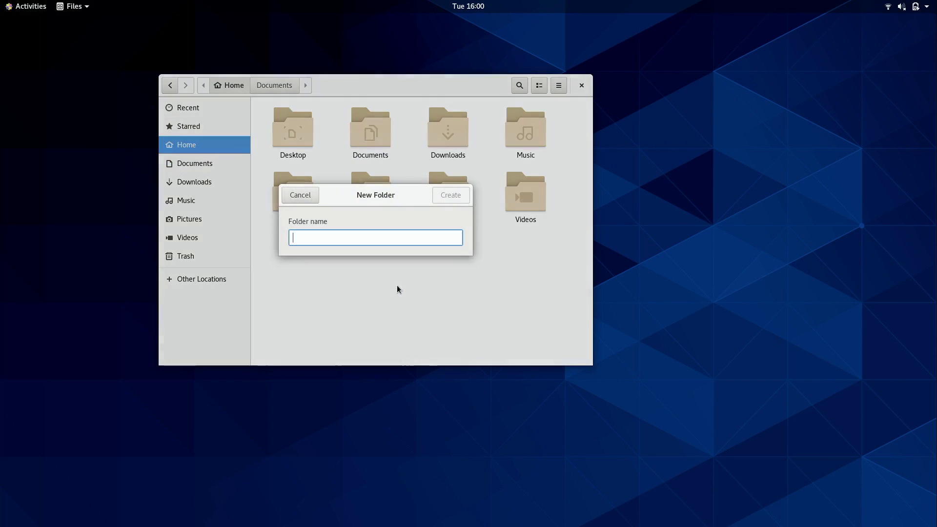
text(Test)
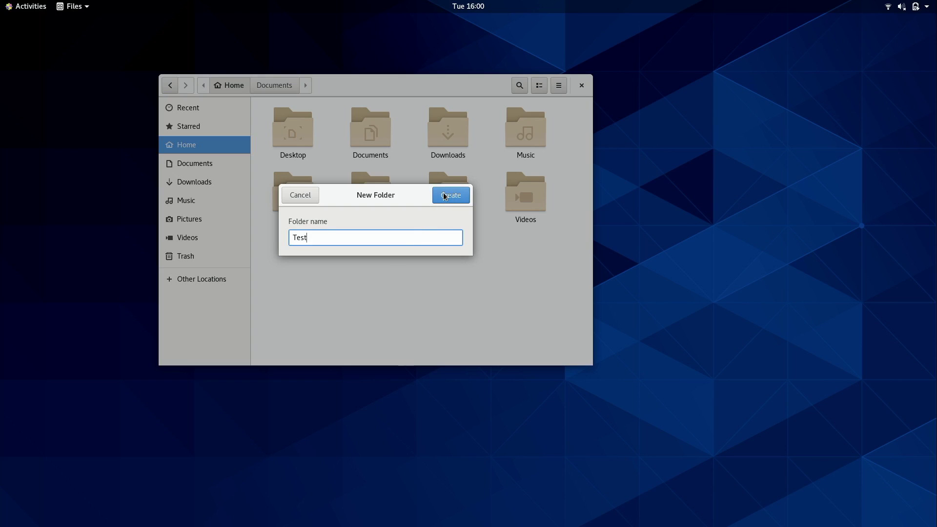
click(444, 196)
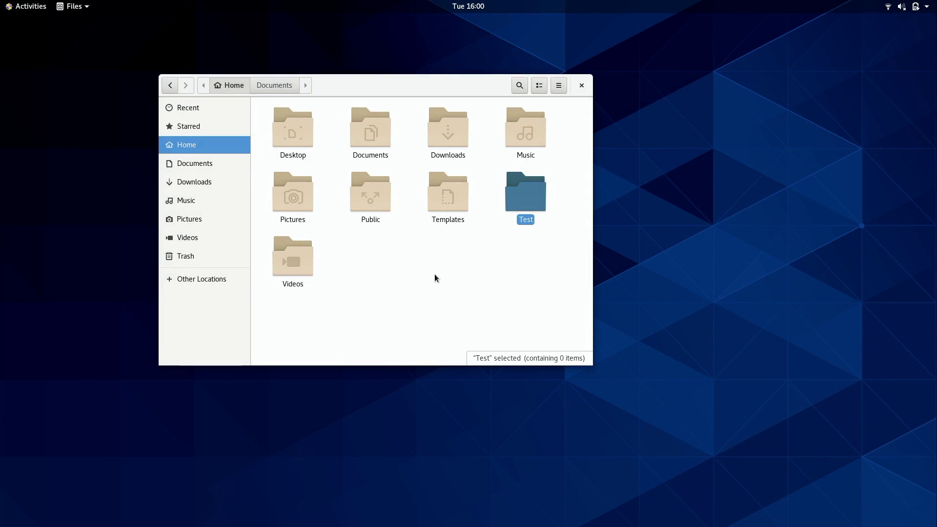
Step: Open a terminal in the Home folder from the context menu, then close it
right_click(435, 275)
click(464, 341)
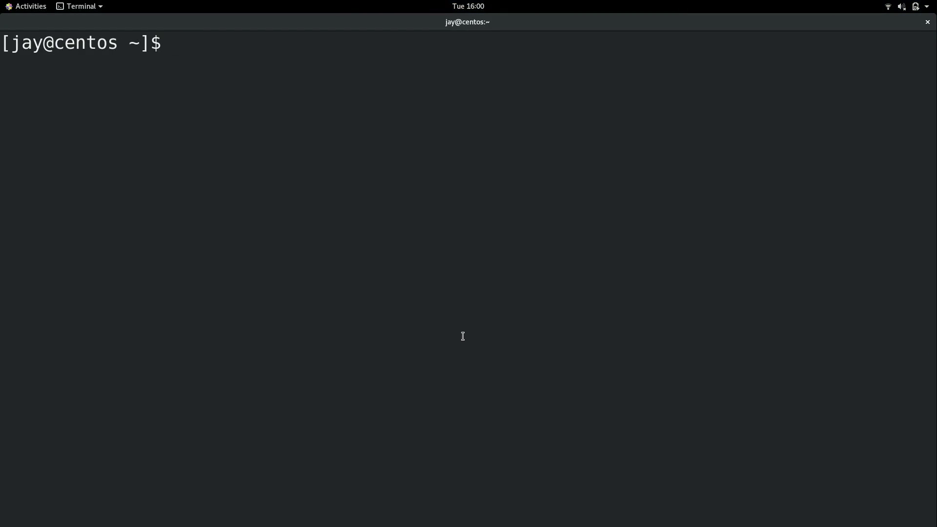
click(927, 22)
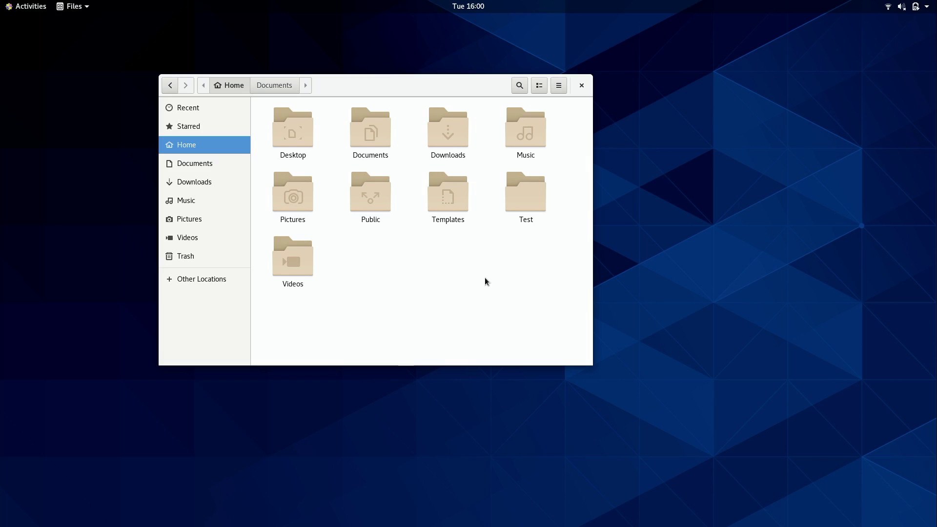
Step: Launch a terminal from the dash and restore it to a smaller window
key(super)
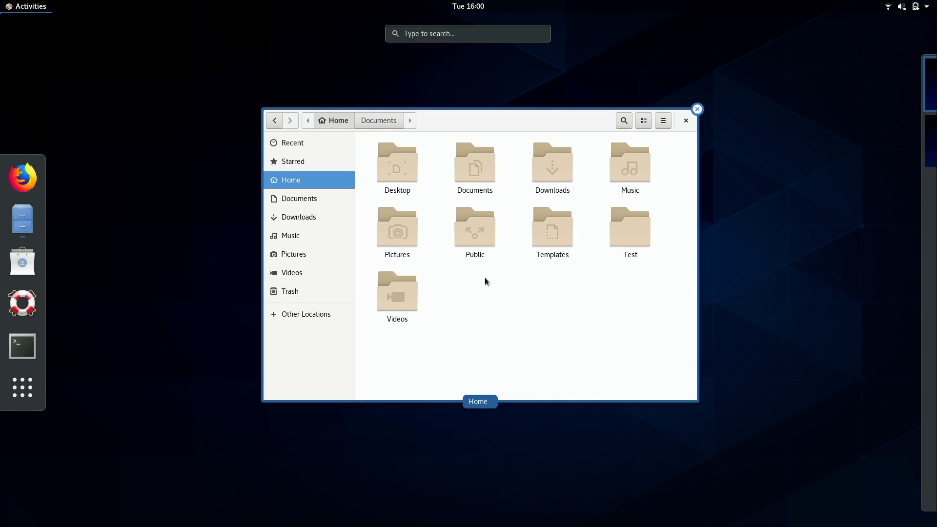
click(24, 344)
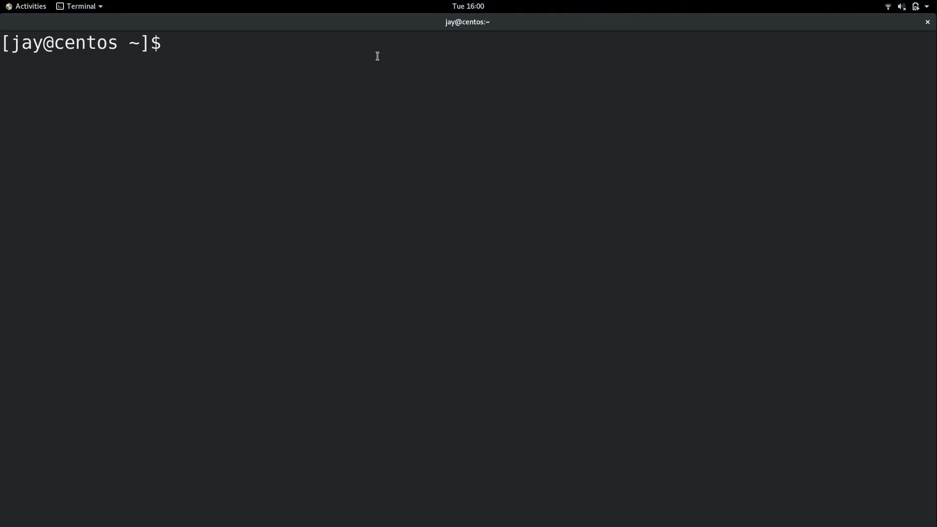
drag(366, 22, 324, 97)
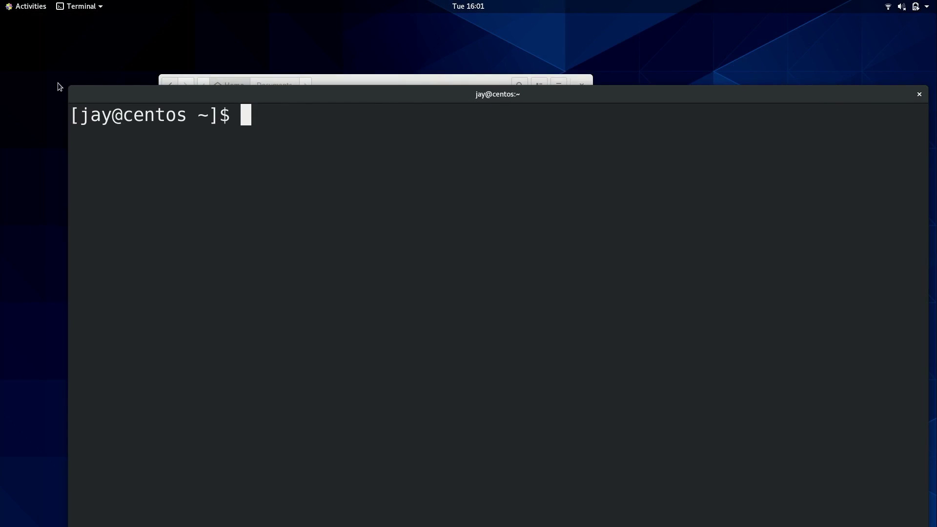
drag(69, 87, 465, 243)
Step: Place the terminal beside the Files window, then view both in the overview
drag(566, 248, 458, 85)
drag(339, 96, 220, 96)
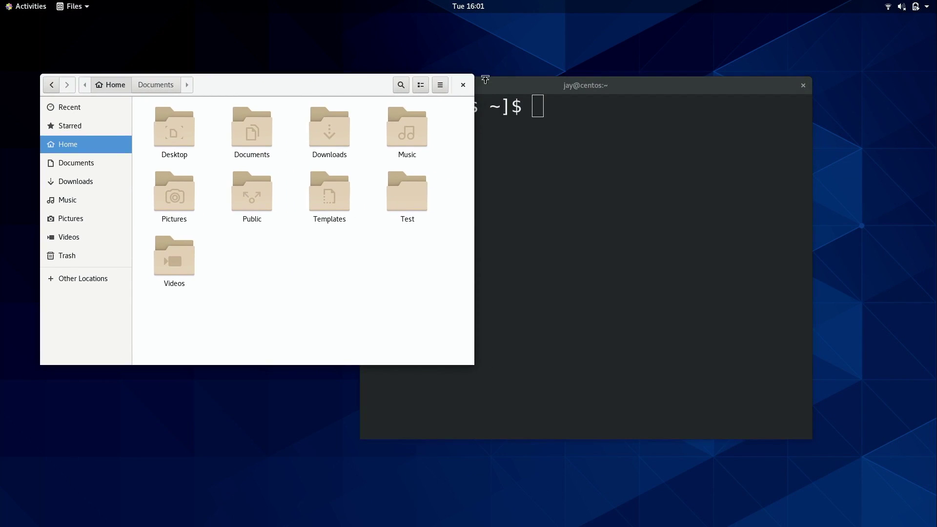
drag(512, 92, 556, 87)
key(super)
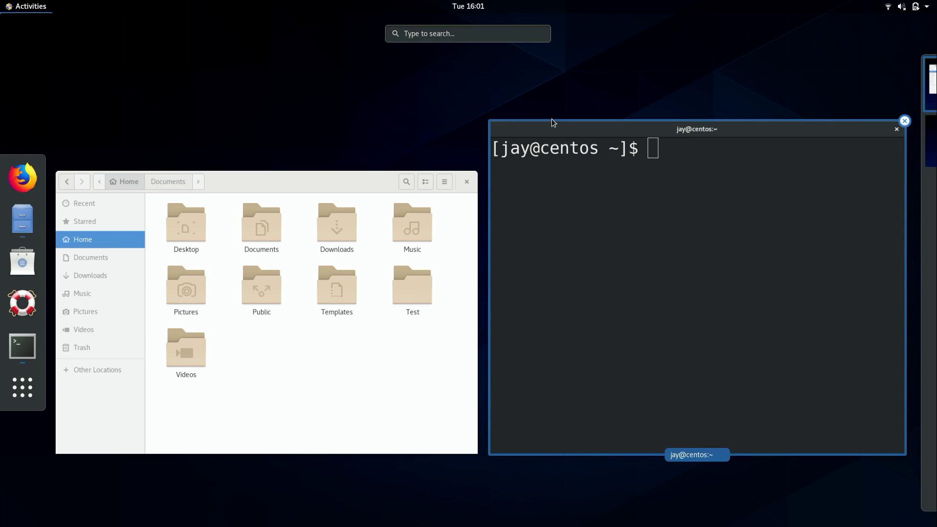
mouse_move(919, 136)
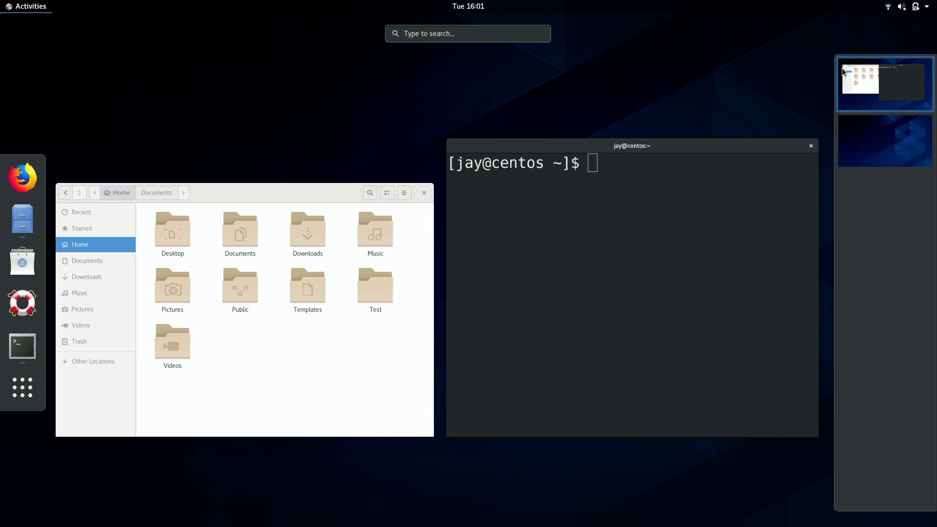
Step: Switch to the empty second workspace and launch Firefox there from the dash
click(884, 148)
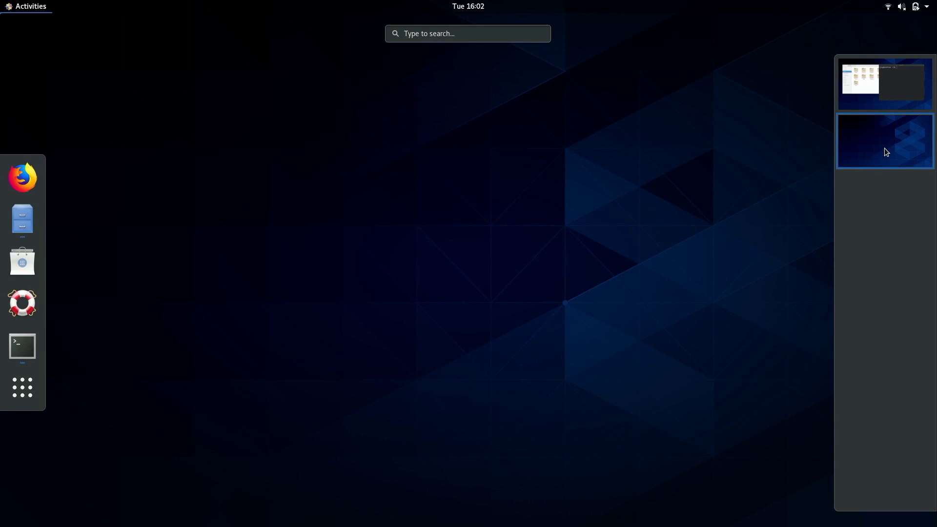
click(884, 148)
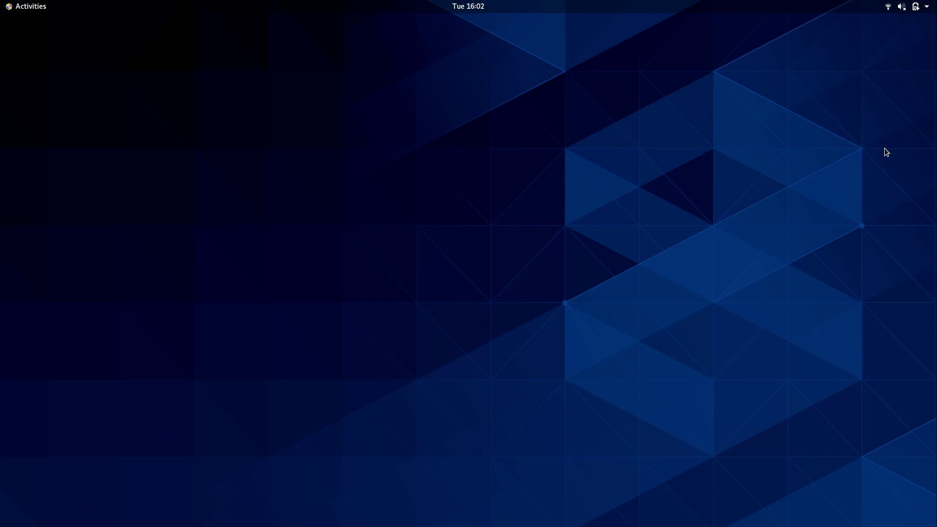
key(super)
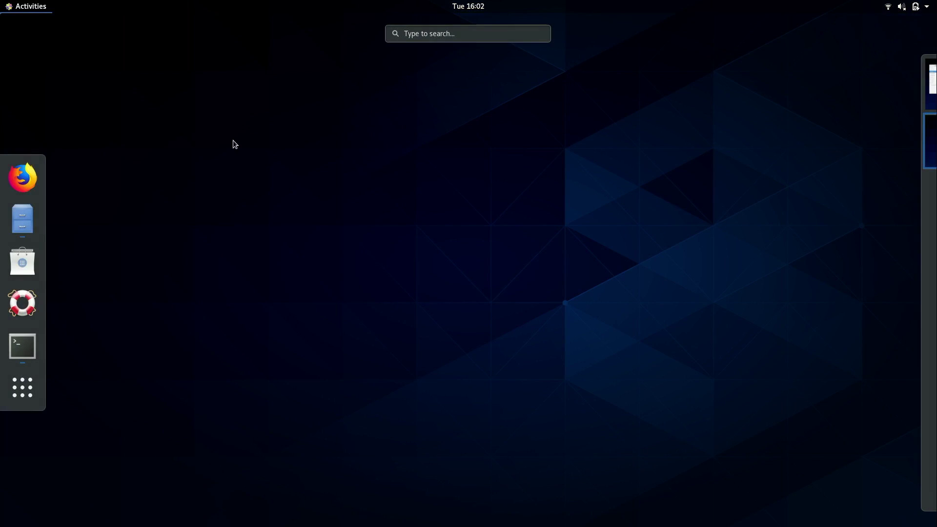
click(13, 177)
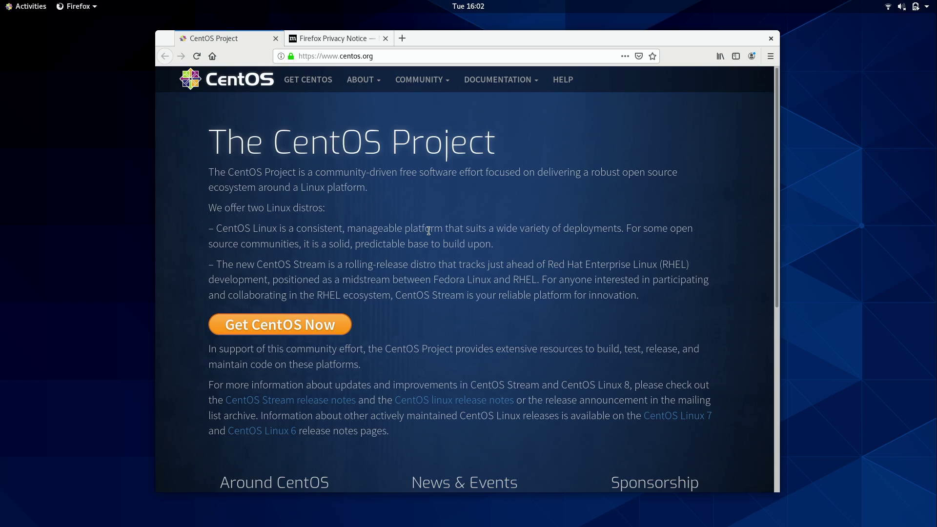
Step: Raise the Files window, then switch to the Firefox workspace through the overview
key(super)
scroll(874, 122, up, 1)
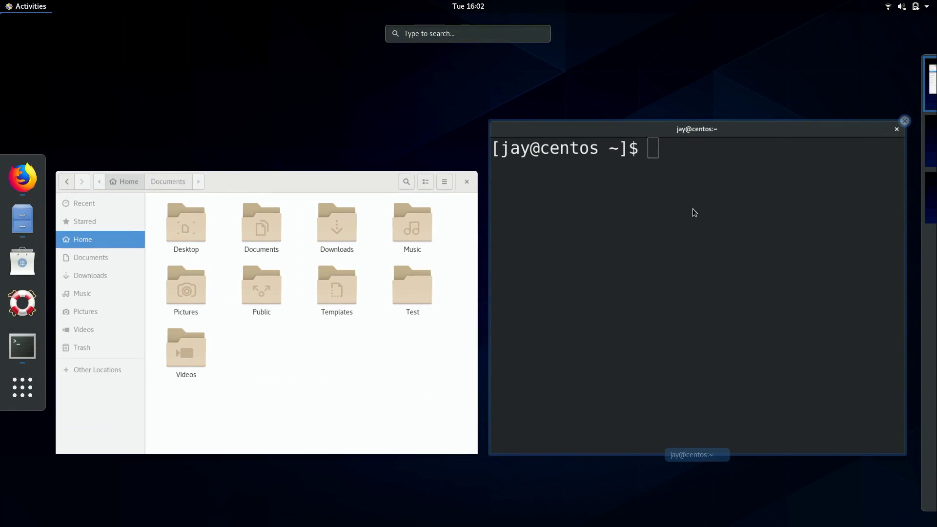
click(413, 323)
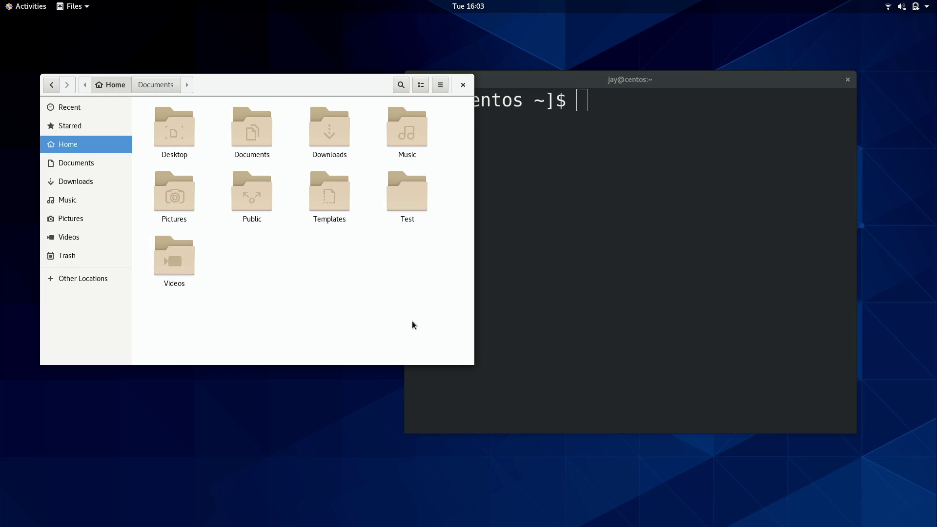
key(super)
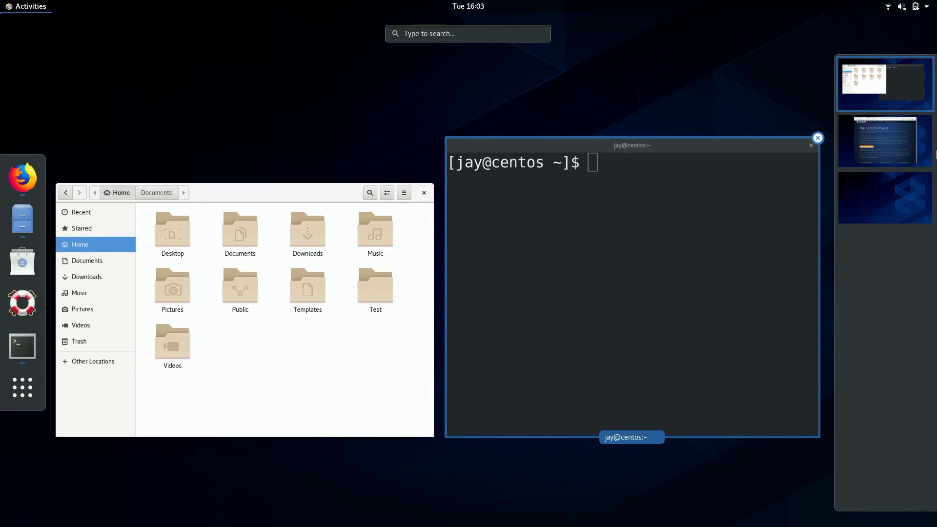
click(910, 149)
click(712, 223)
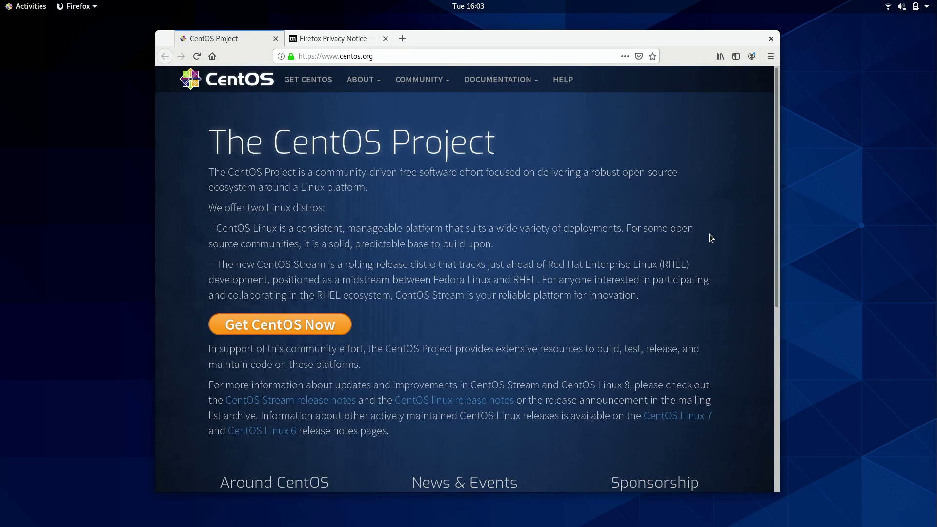
Step: Flip workspaces with Ctrl+Alt+Up/Down, then raise the Files window from the overview
key(ctrl+alt+Up)
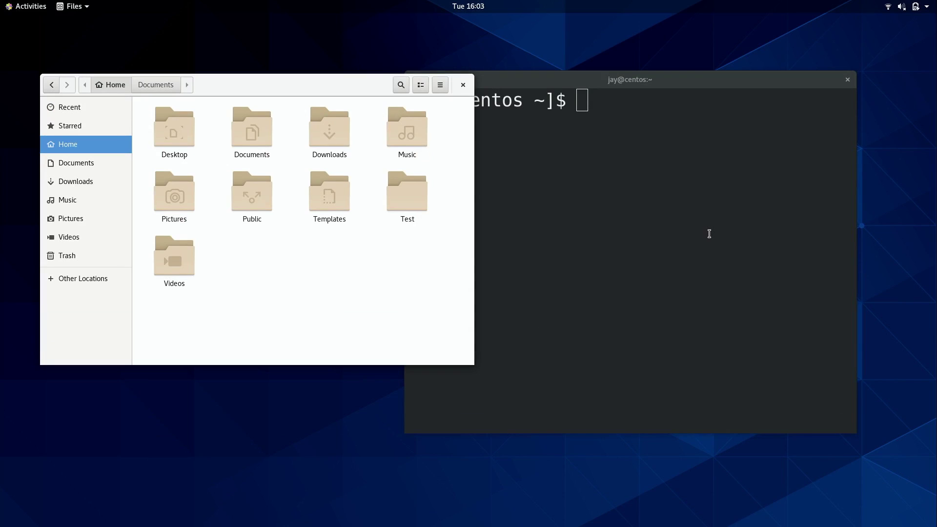
key(ctrl+alt+Down)
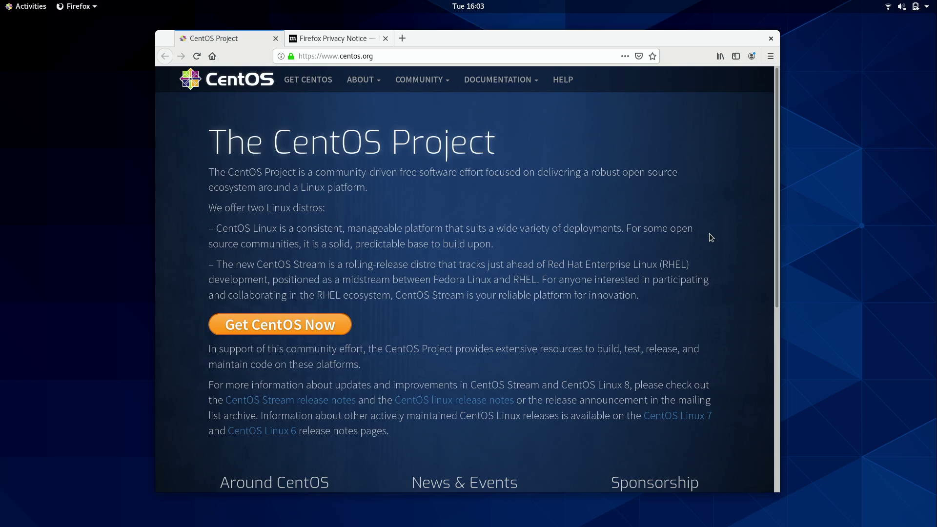
key(super)
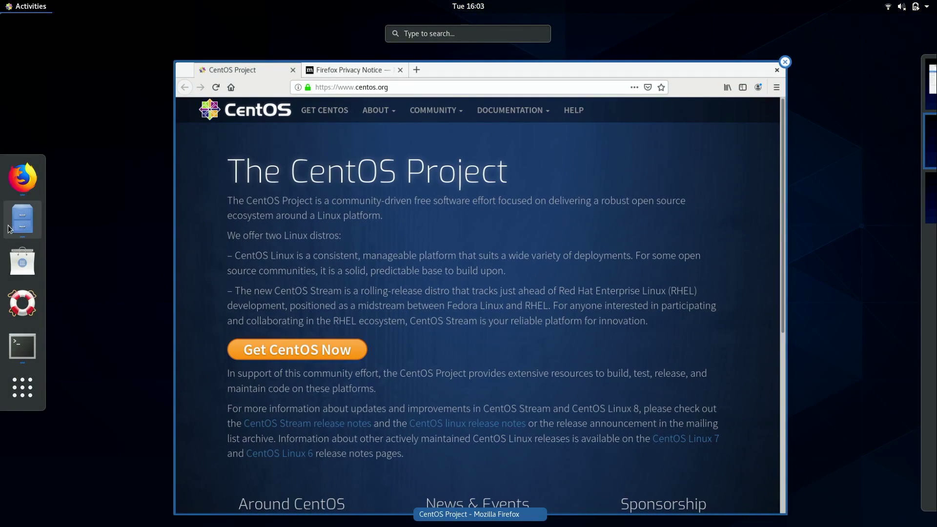
click(10, 226)
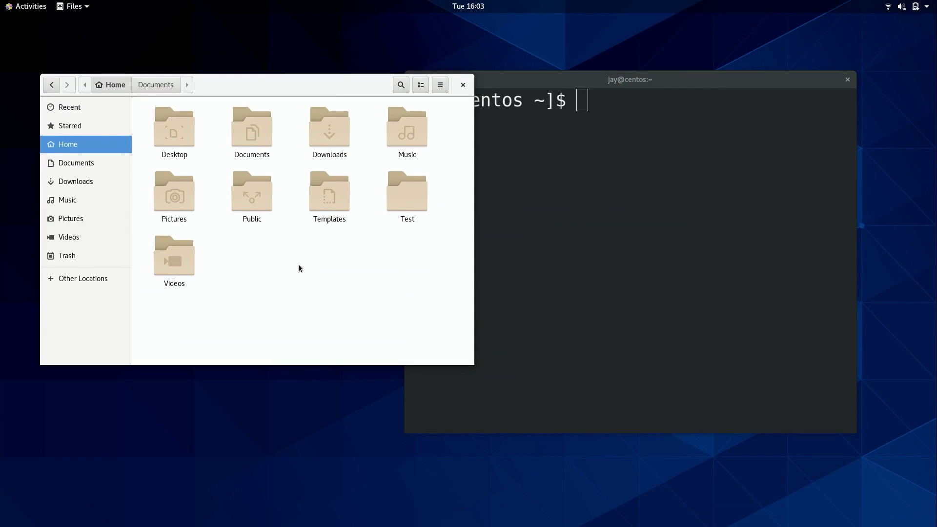
Step: On the Firefox workspace, open a new Files window, centre it, then raise Firefox
key(ctrl+alt+Down)
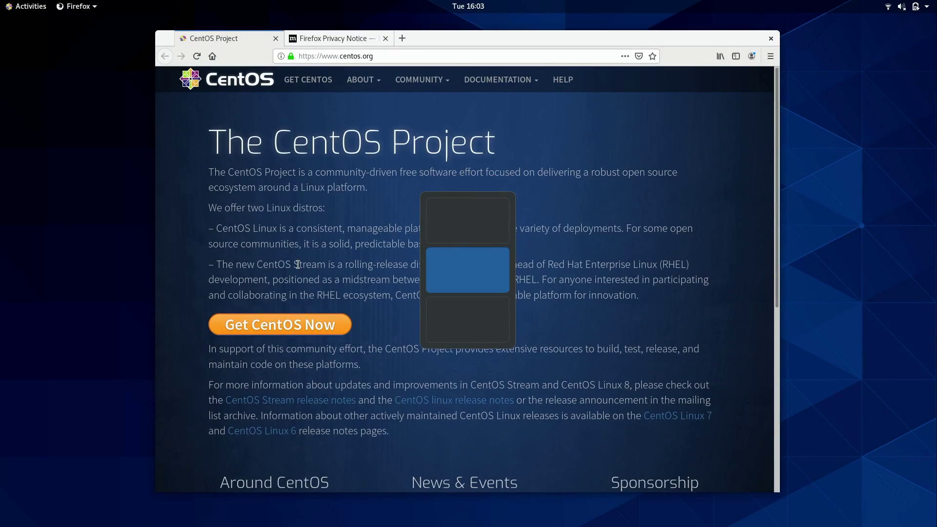
key(super)
right_click(22, 220)
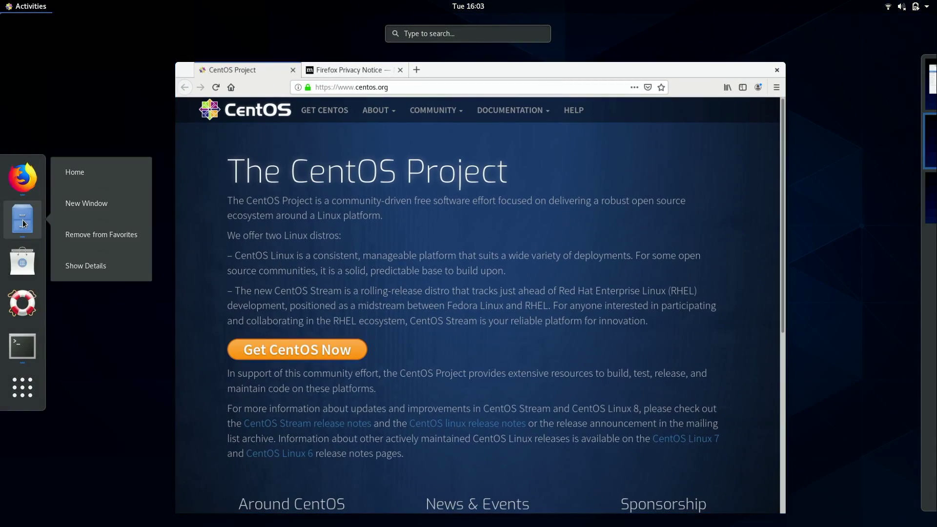
click(77, 202)
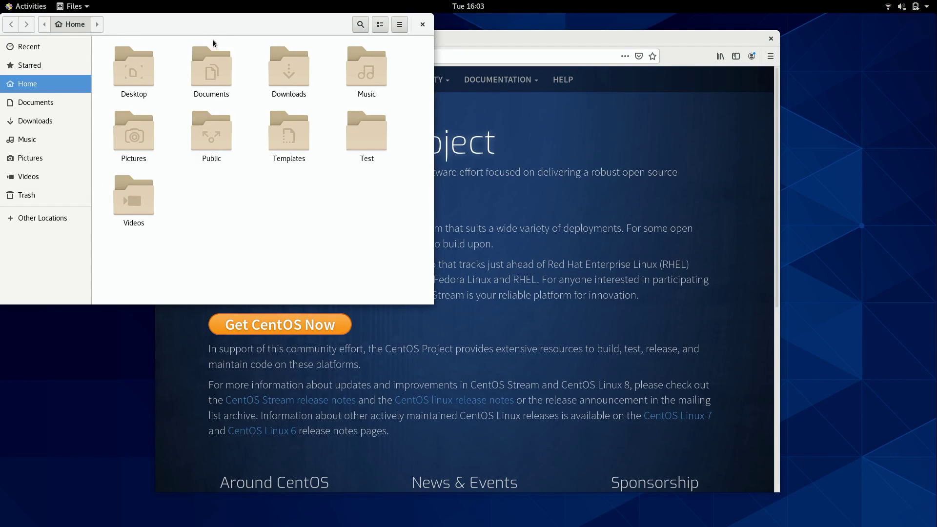
drag(200, 28, 528, 135)
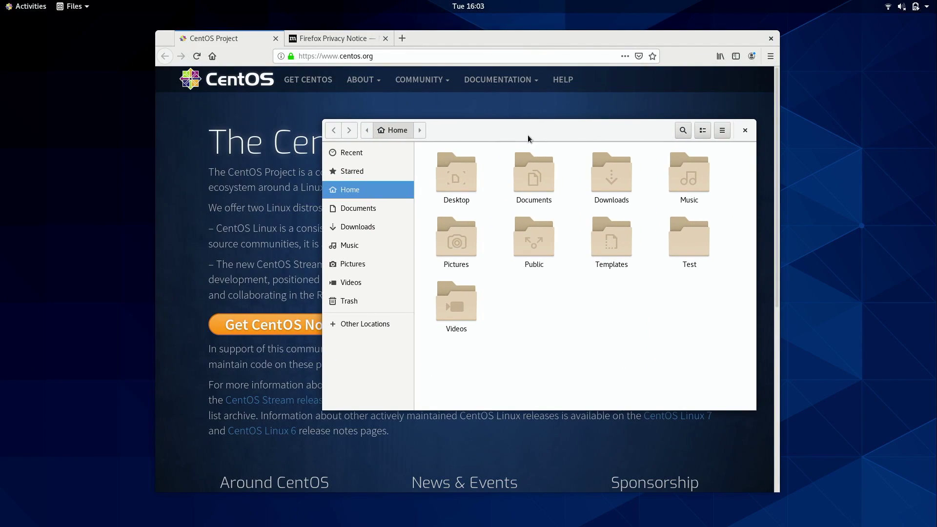
click(544, 113)
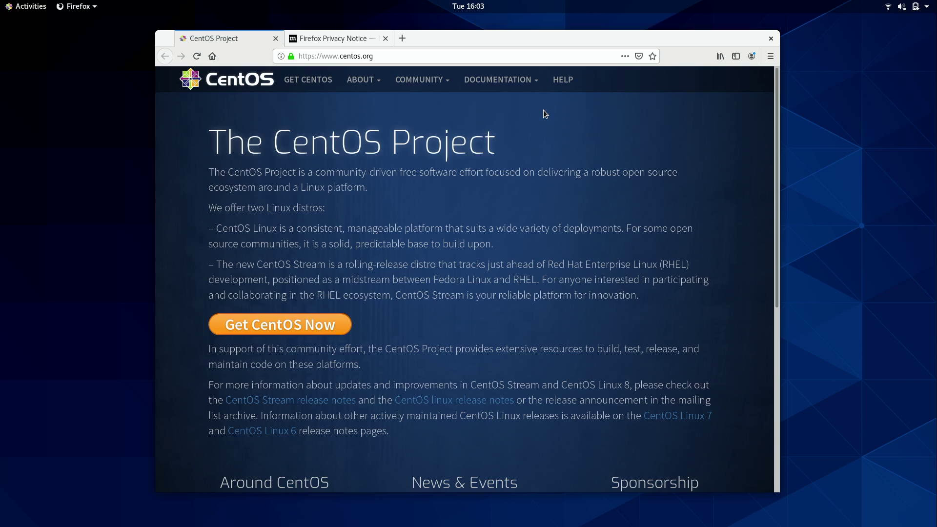
Step: Toggle the overview, then pick the Files thumbnail to raise it above Firefox
key(super)
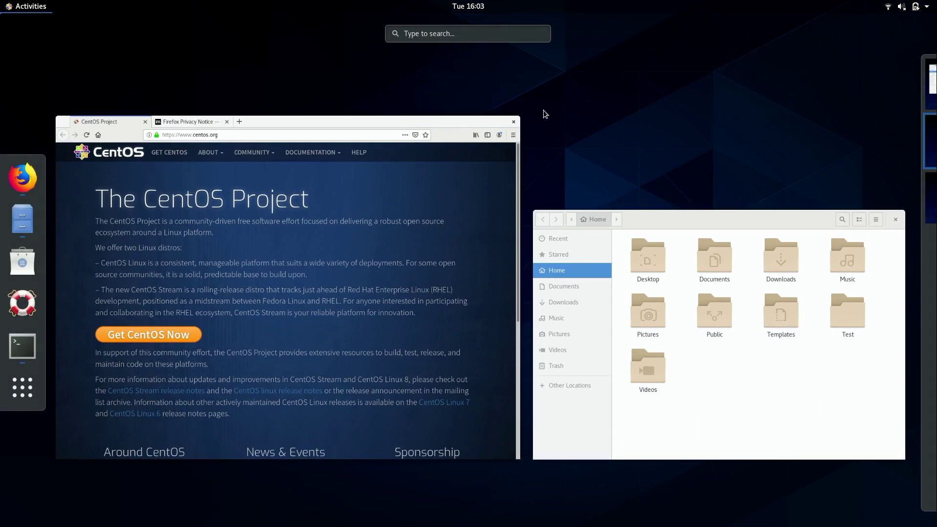
key(super)
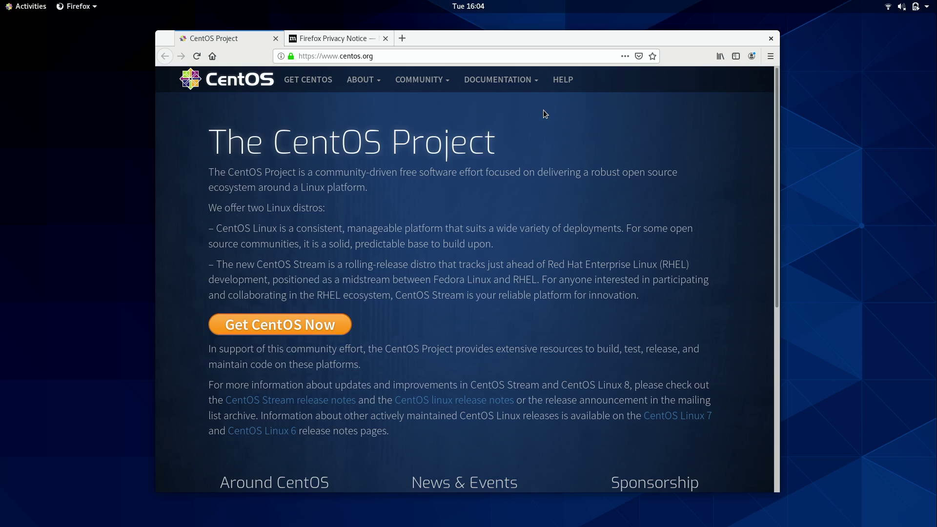
key(super)
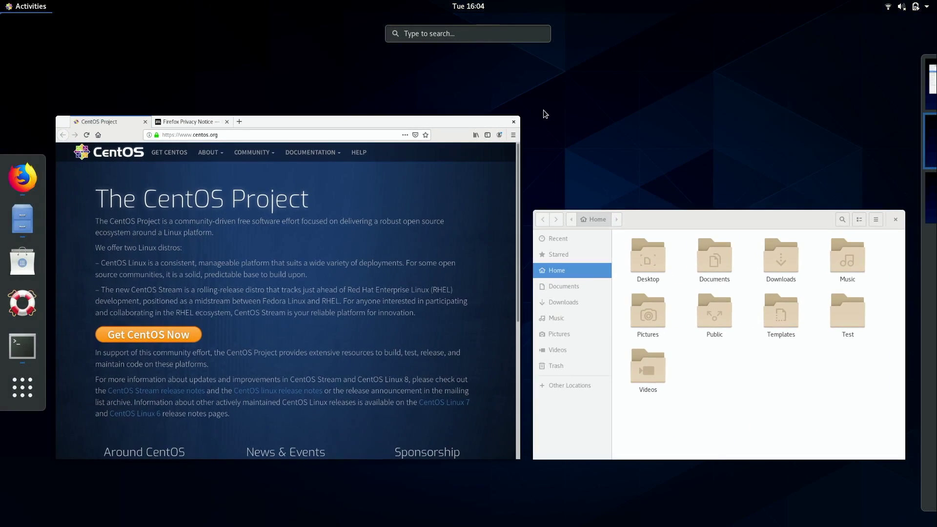
click(682, 354)
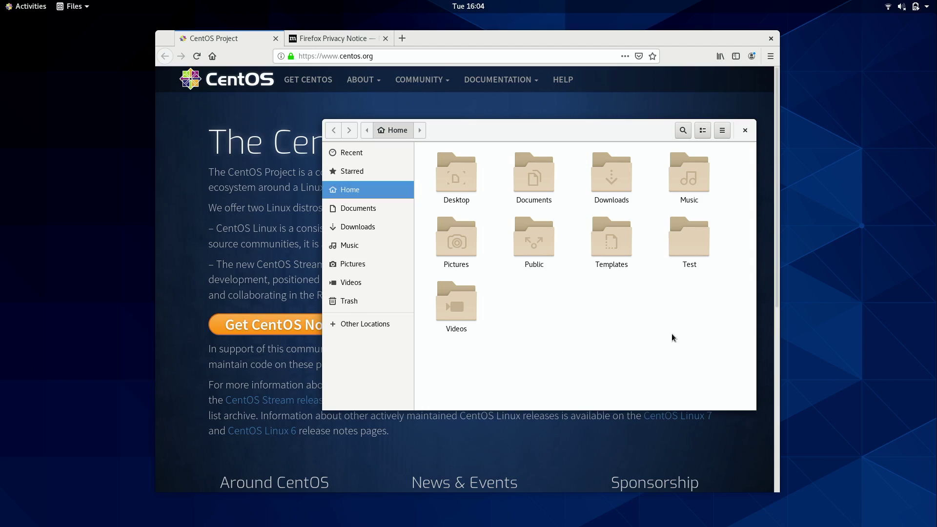
Step: Minimize the Files window from its header menu, then restore it via Activities
right_click(540, 130)
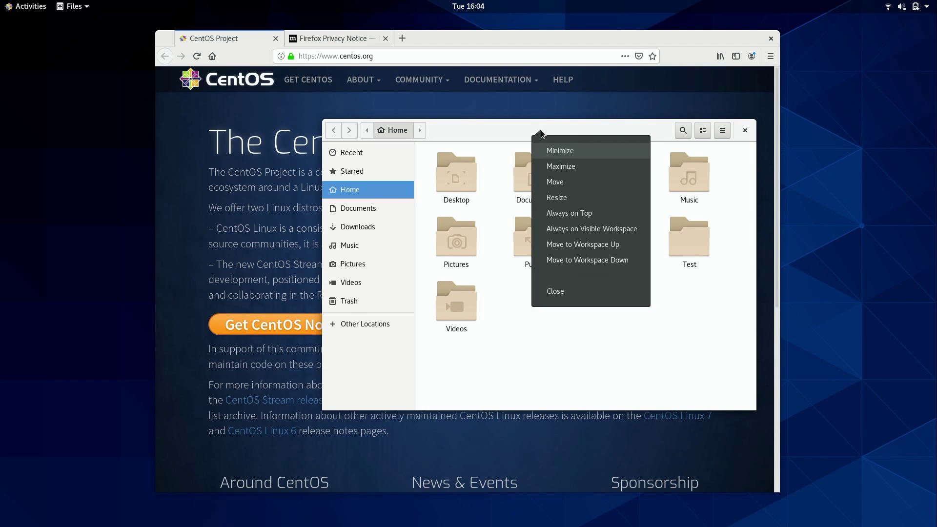
click(560, 152)
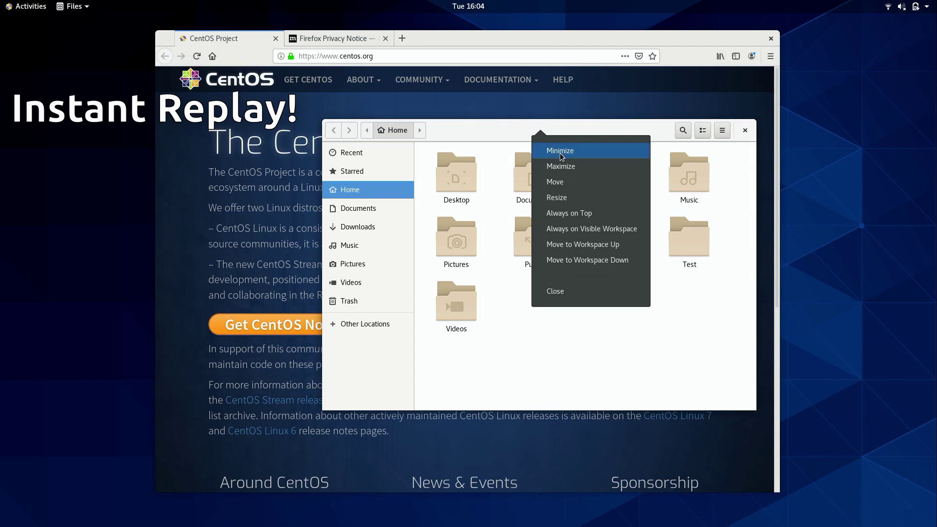
click(560, 151)
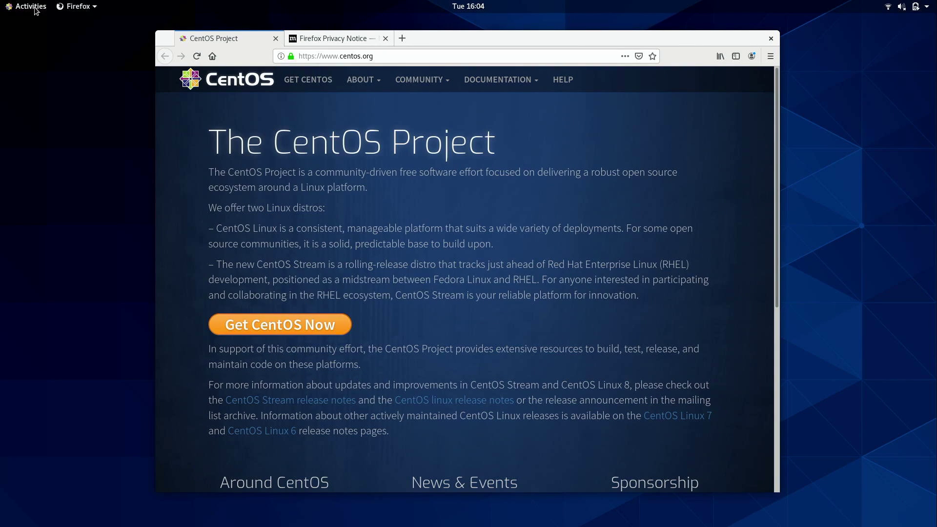
click(35, 8)
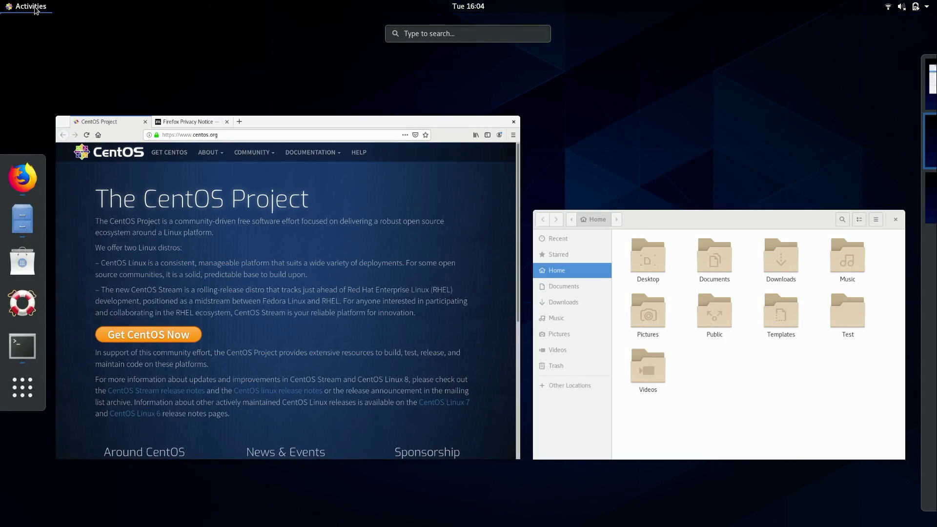
click(745, 382)
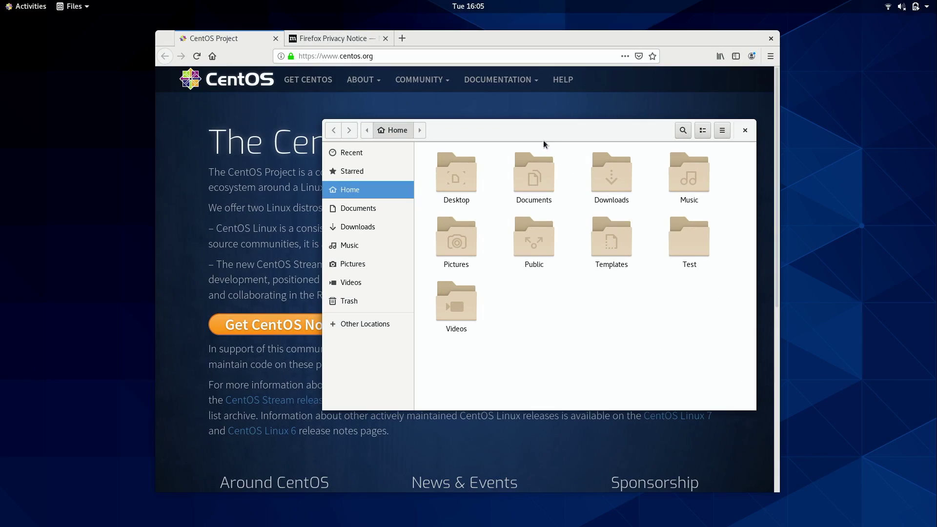
Step: Minimize the Files window again and open the overview of open windows
right_click(529, 128)
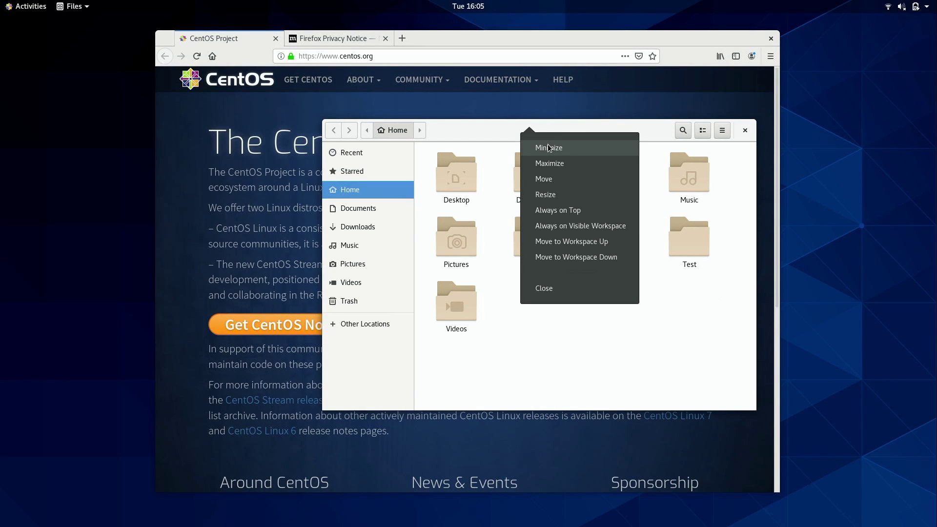
click(578, 148)
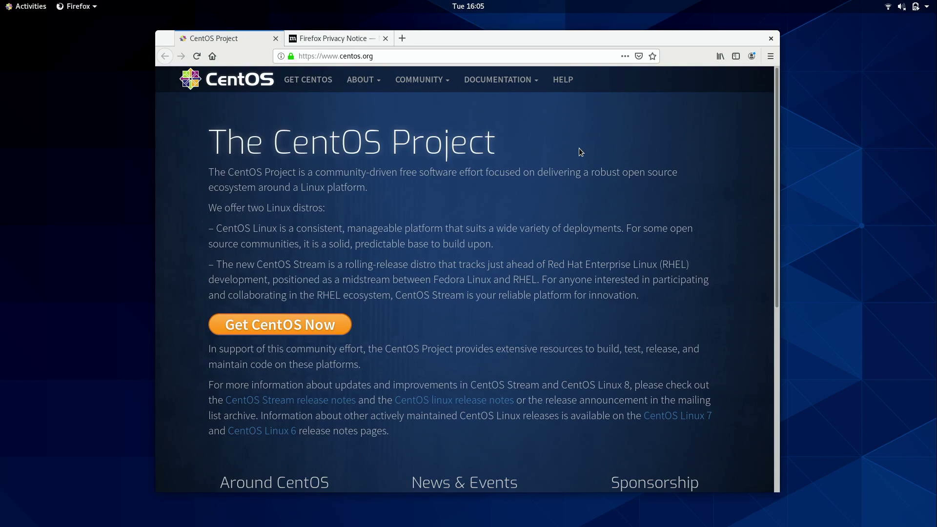
key(super)
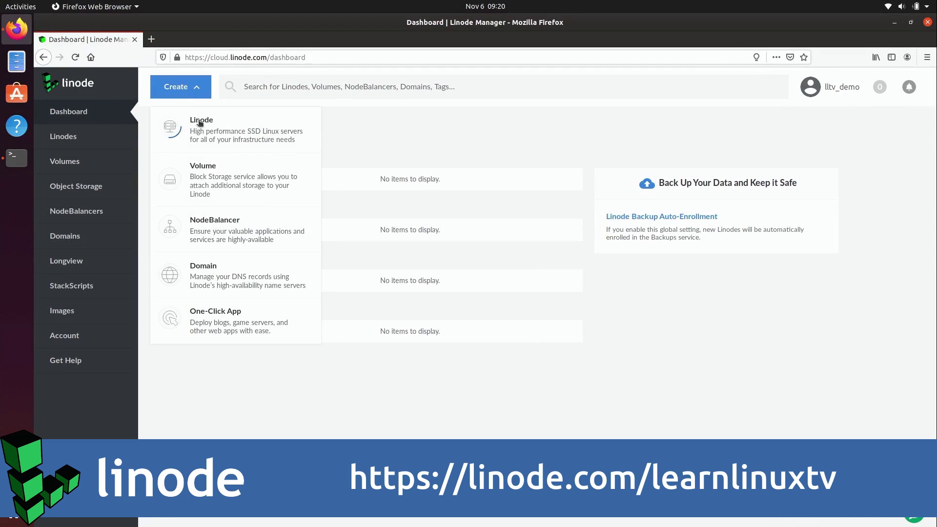
Step: Browse the Create a Linode form and its One-Click Apps deployment options
click(202, 131)
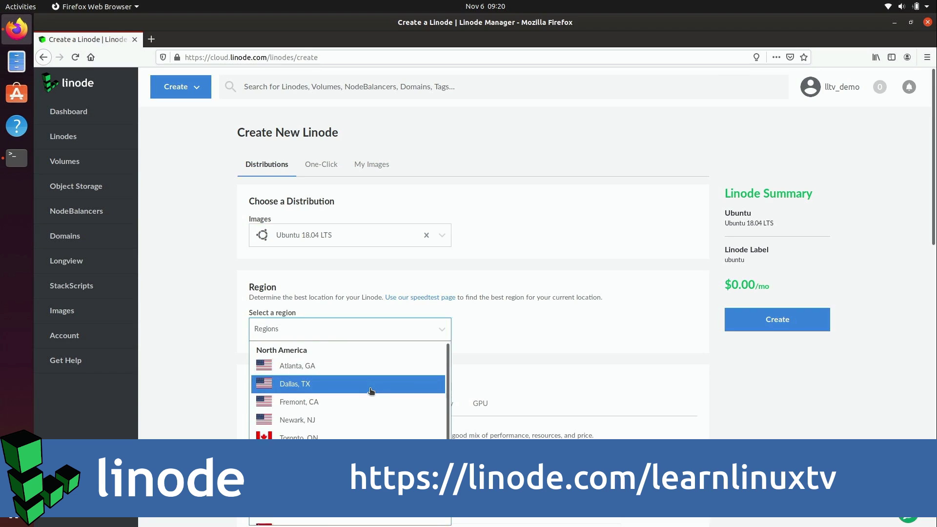
scroll(371, 391, down, 2)
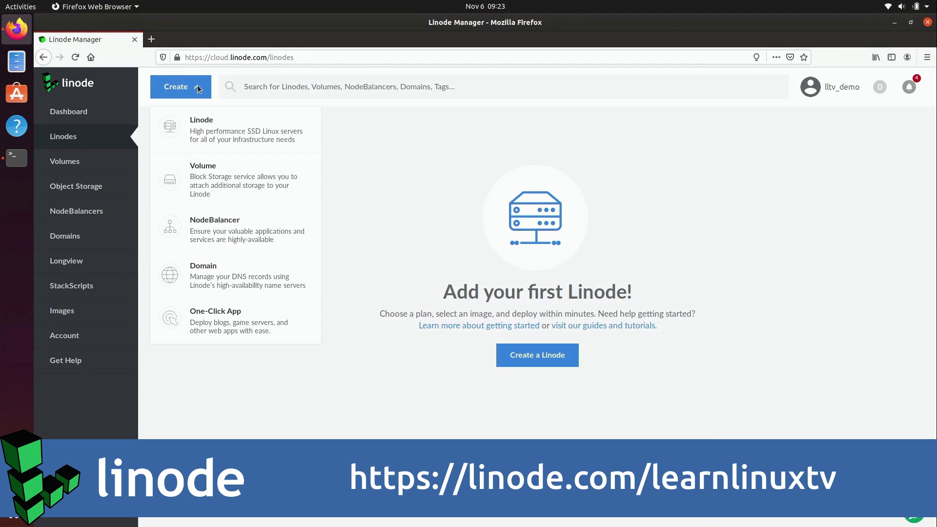
click(243, 326)
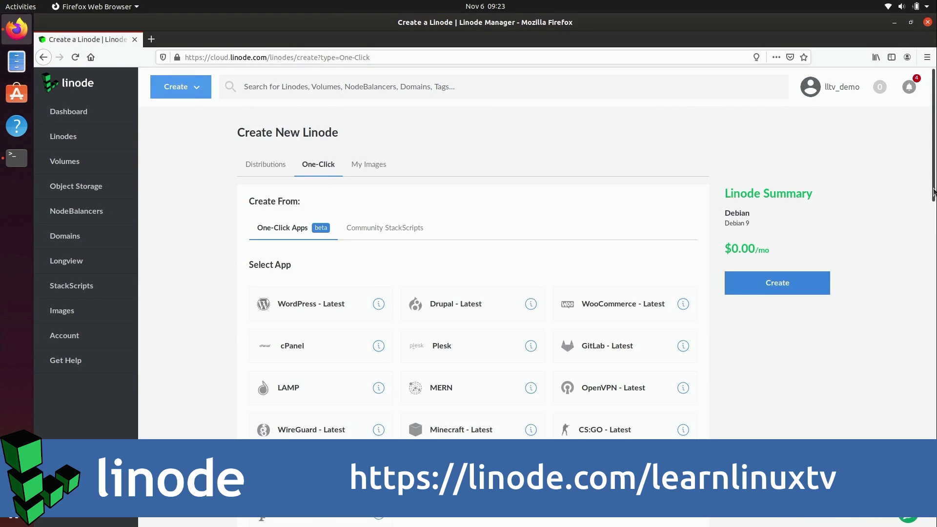
drag(935, 191, 935, 244)
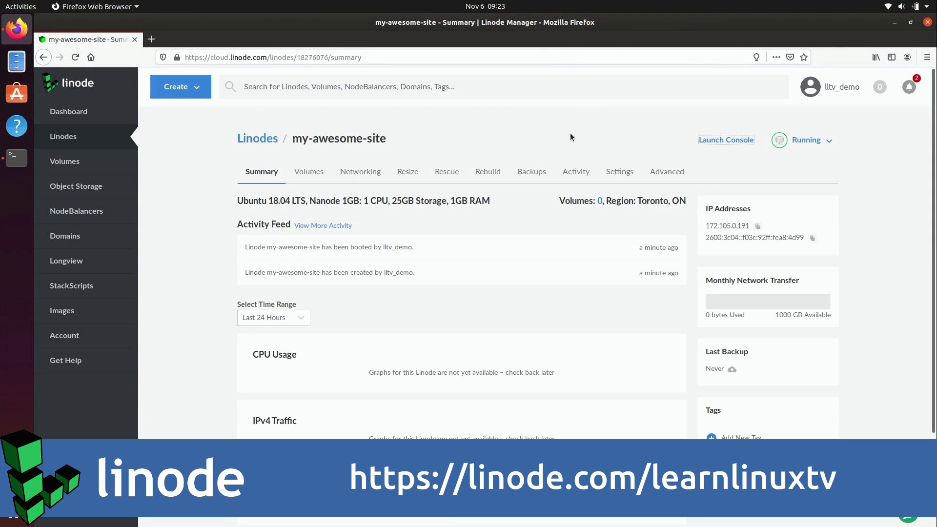
Step: Check the Lish web console, then open and review the my-awesome-site Linode summary
click(715, 141)
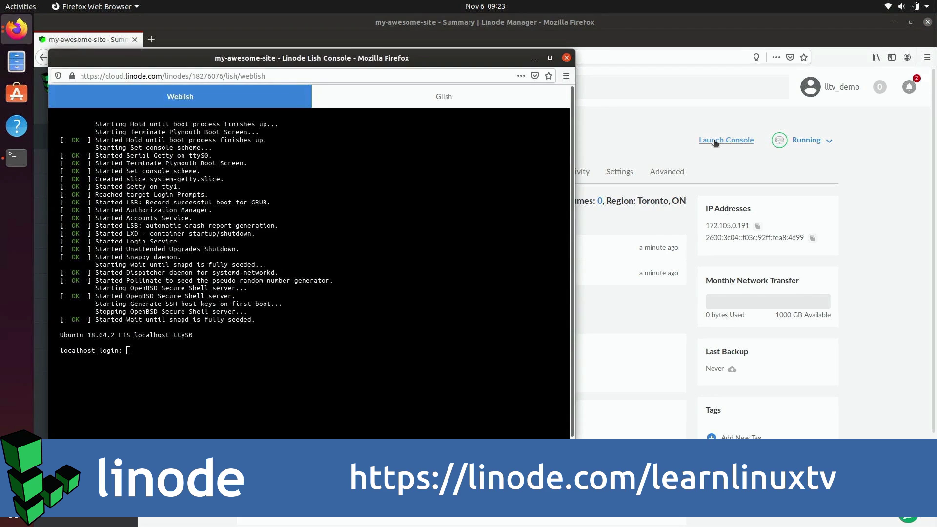
click(566, 58)
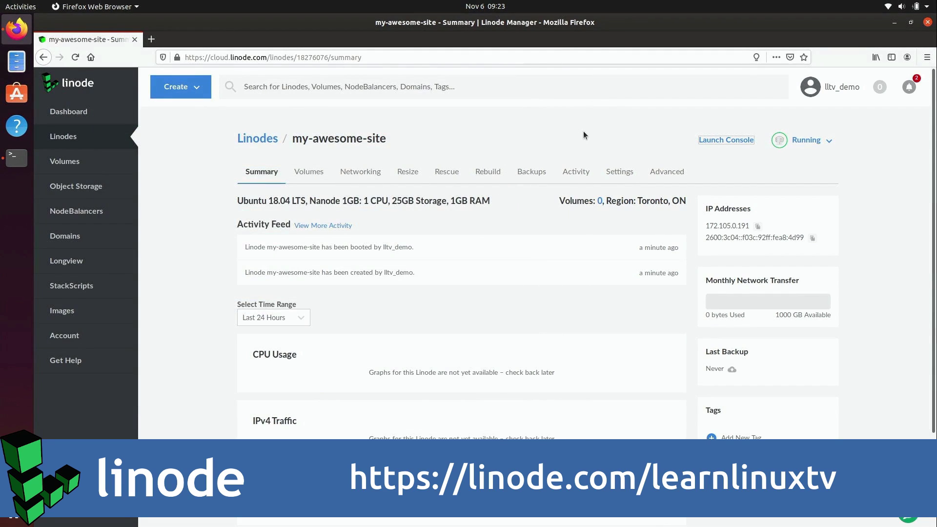
click(79, 135)
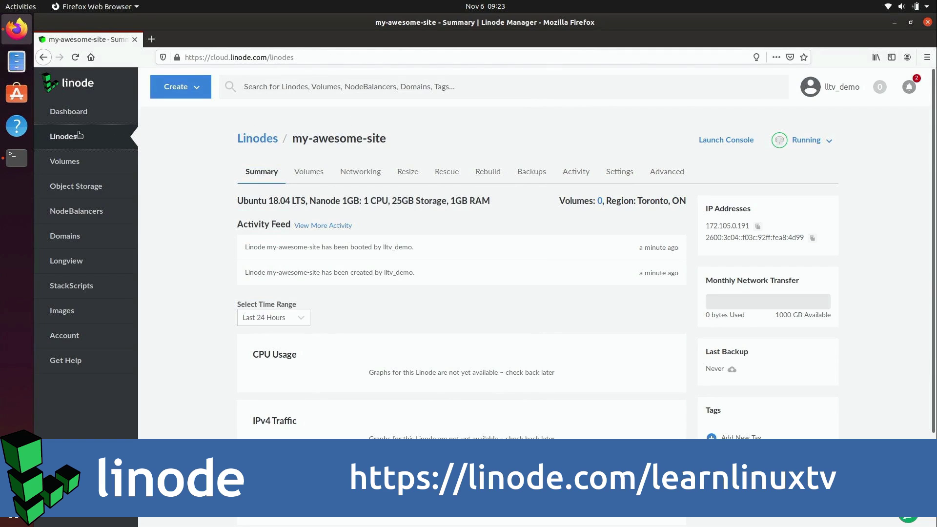
click(699, 190)
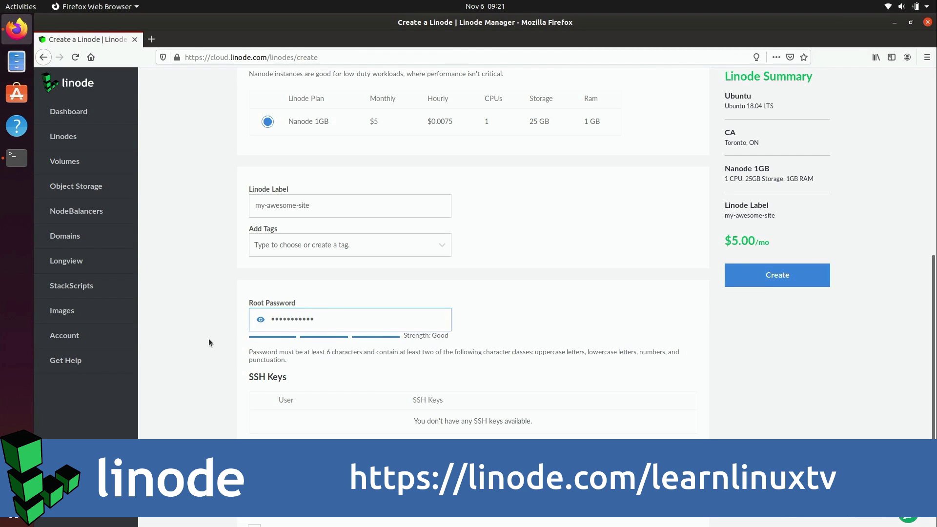
scroll(209, 338, down, 4)
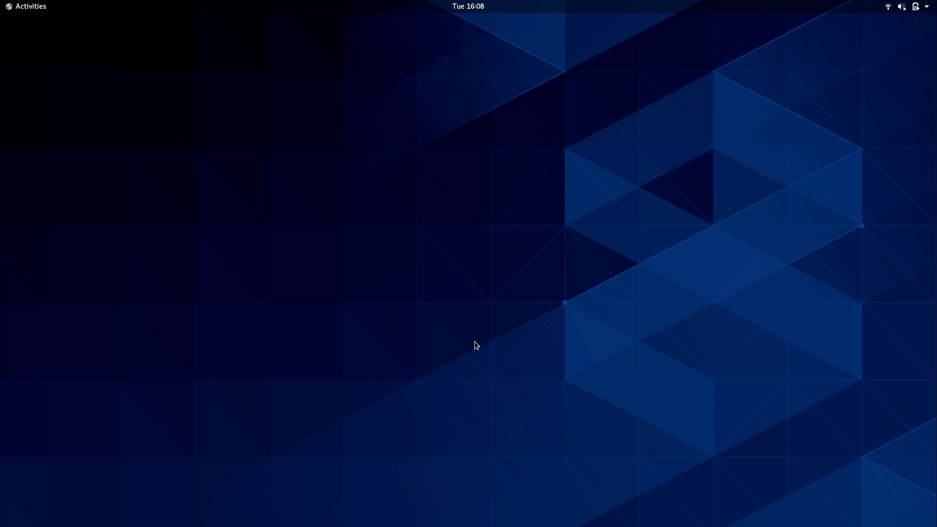
Step: Open the Activities overview with the Super key
key(super)
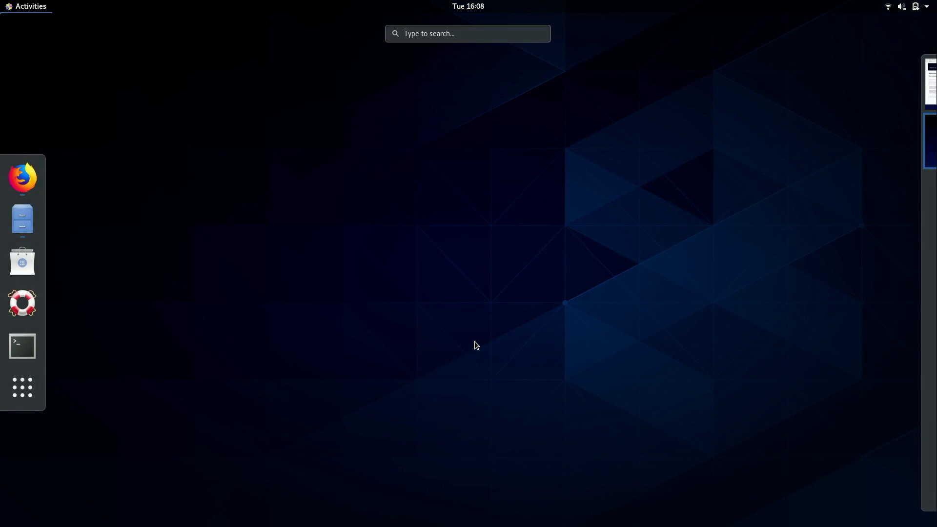
Step: Launch Software, dismiss the welcome screen, and install IDLE3 from Developer Tools
click(21, 269)
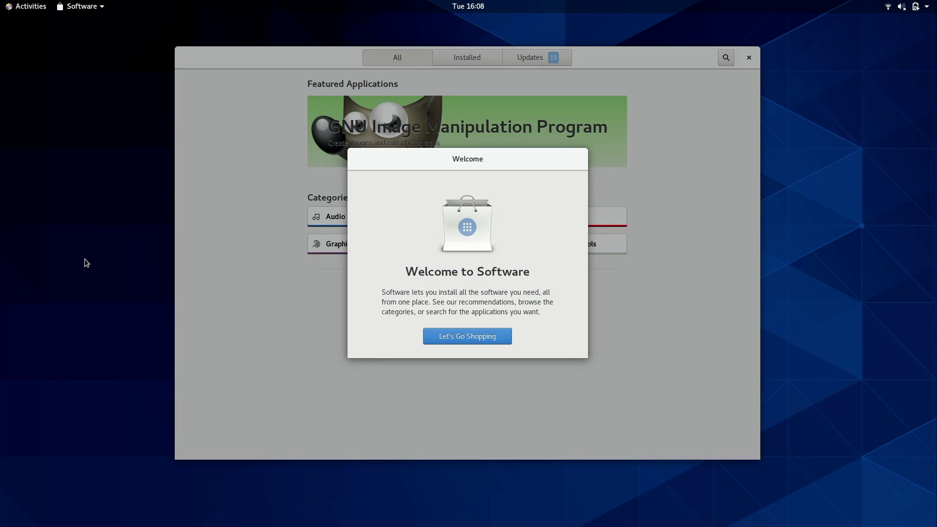
click(475, 338)
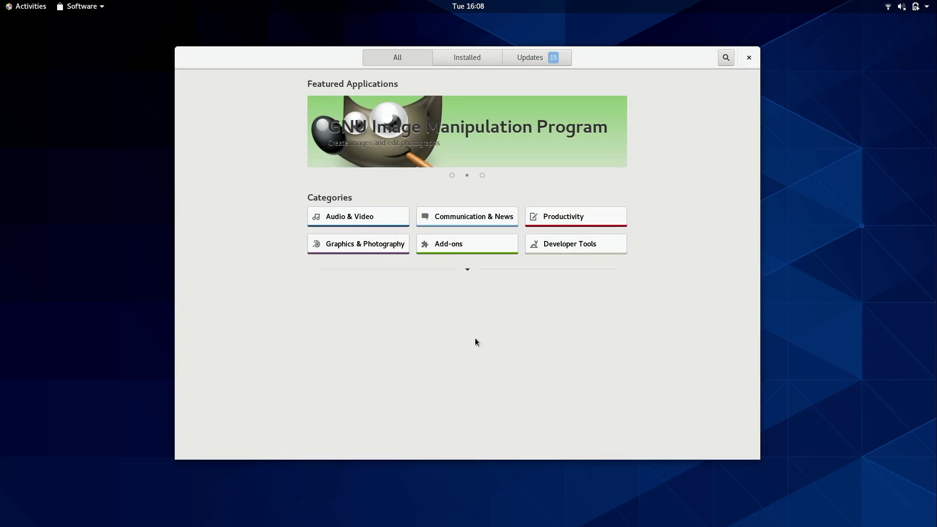
click(581, 245)
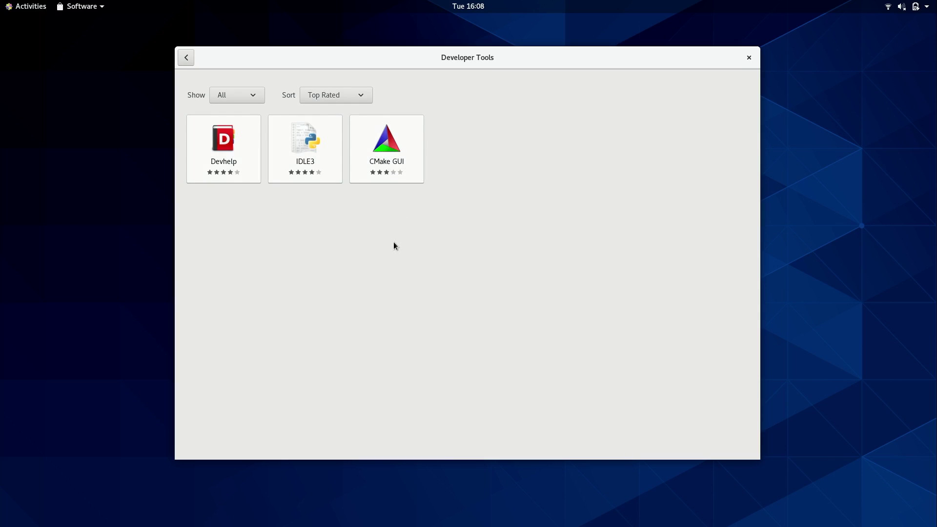
click(319, 140)
click(307, 134)
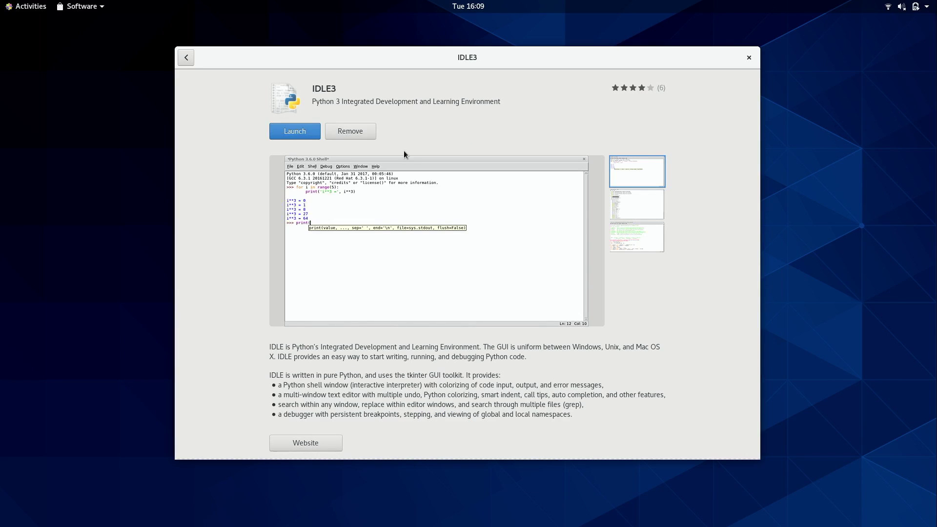
Step: Test-launch IDLE3's Python Shell, then remove IDLE3 with password authentication and return to the overview
click(290, 135)
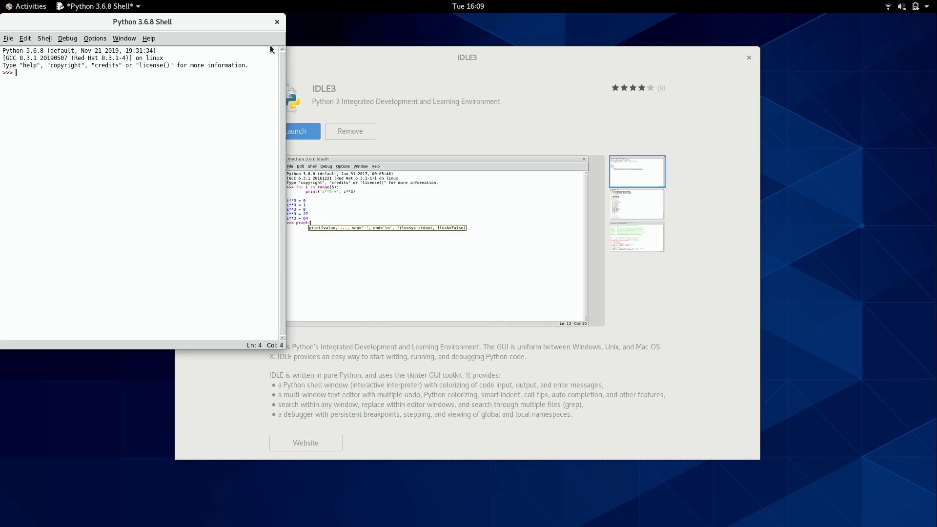
click(277, 22)
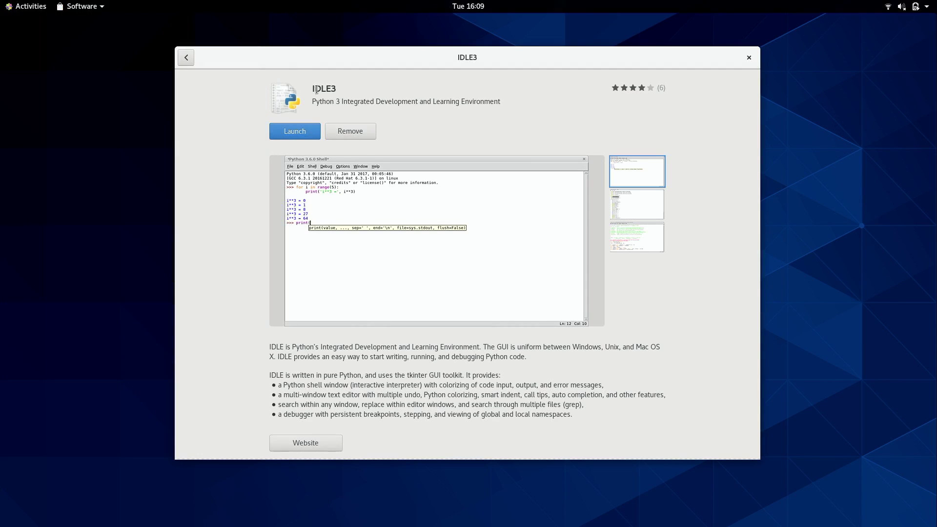
click(355, 130)
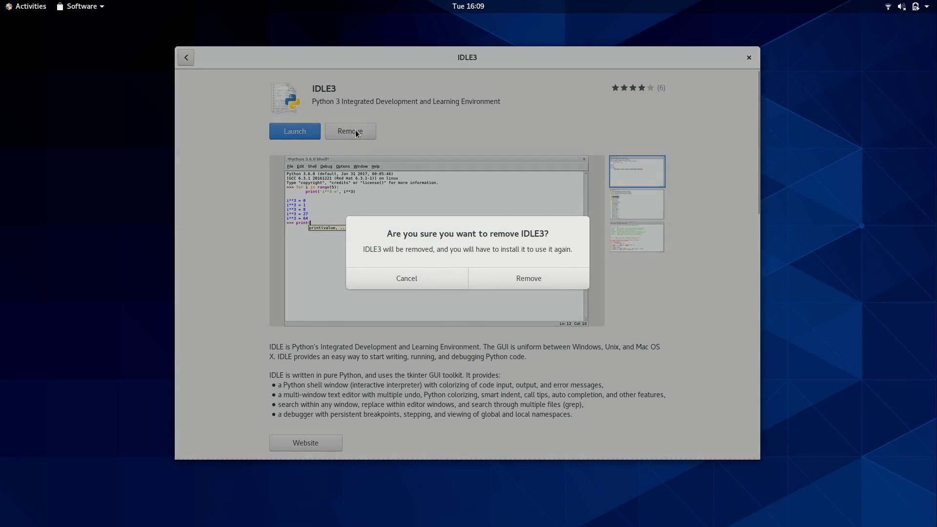
click(533, 278)
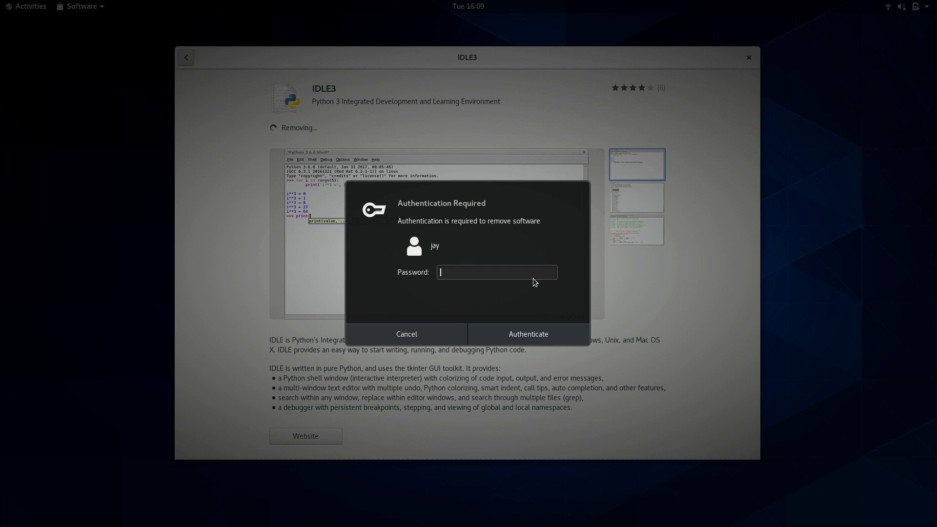
text(•••••••••)
key(Return)
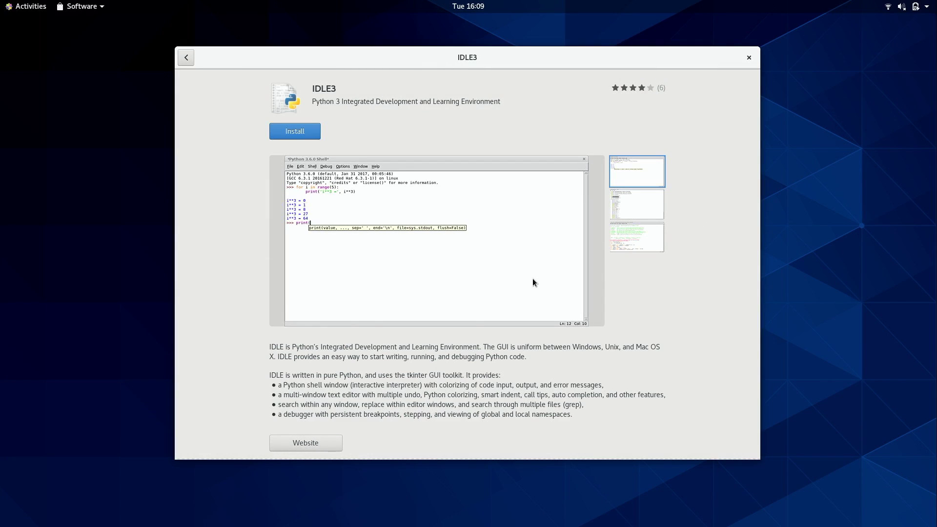
click(185, 58)
click(185, 58)
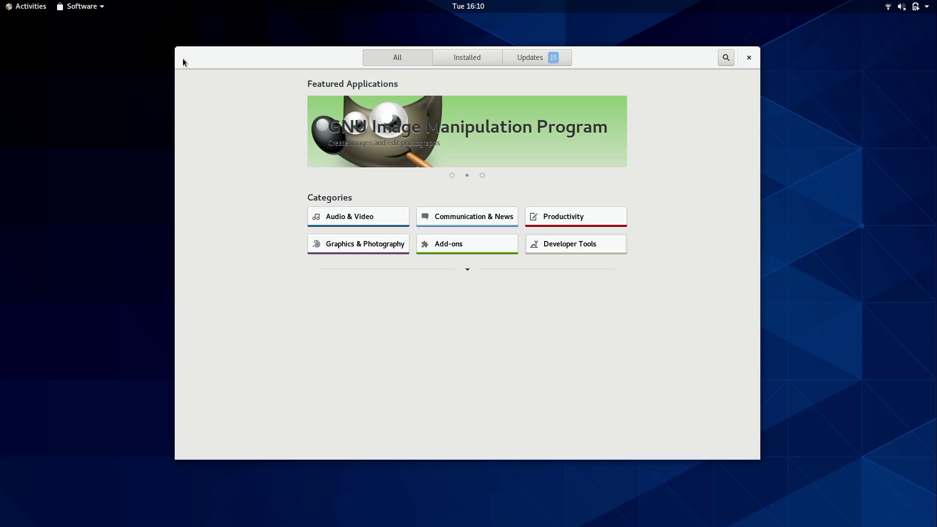
Step: Remove Cheese from the Installed list, leaving File Roller at the top
click(484, 61)
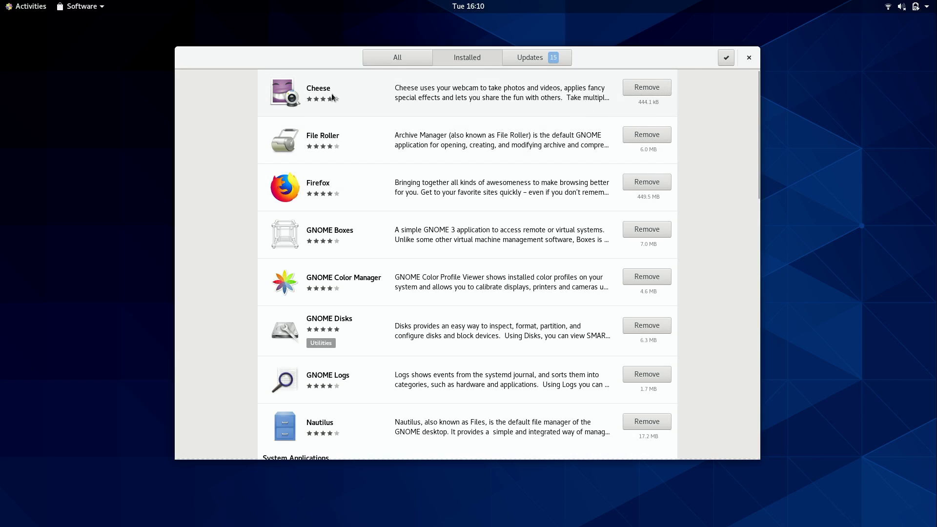
click(644, 87)
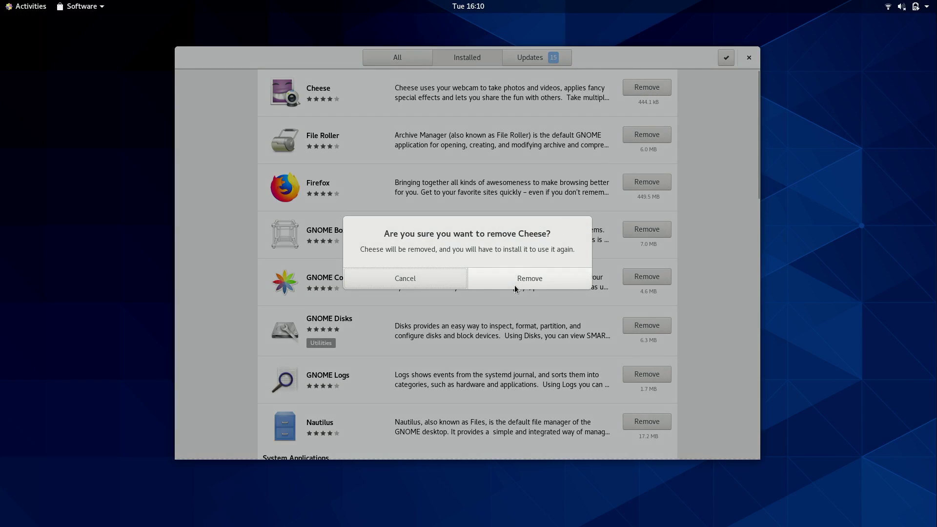
click(515, 286)
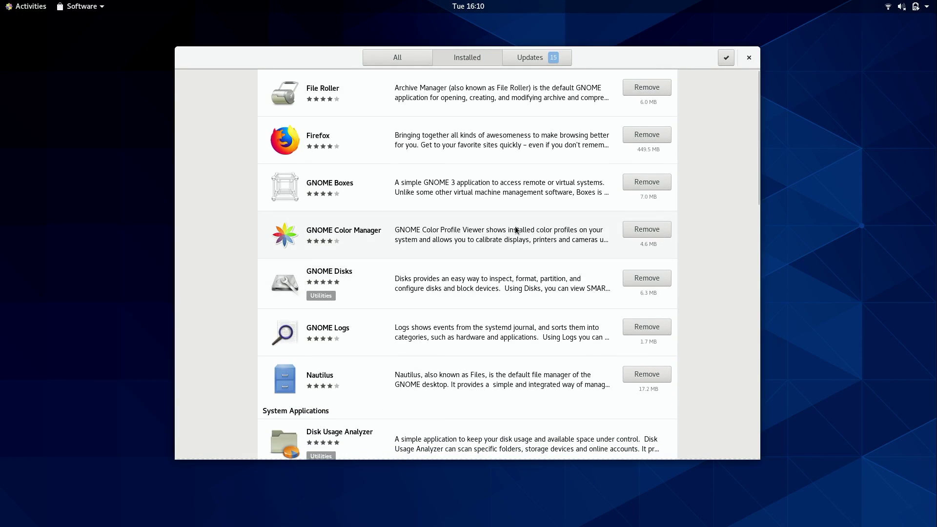
scroll(515, 227, down, 6)
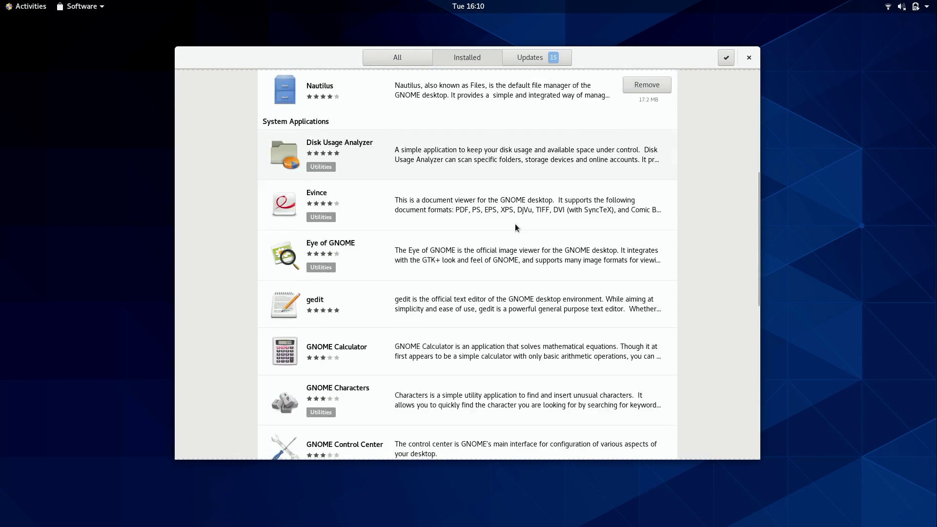
scroll(515, 227, up, 6)
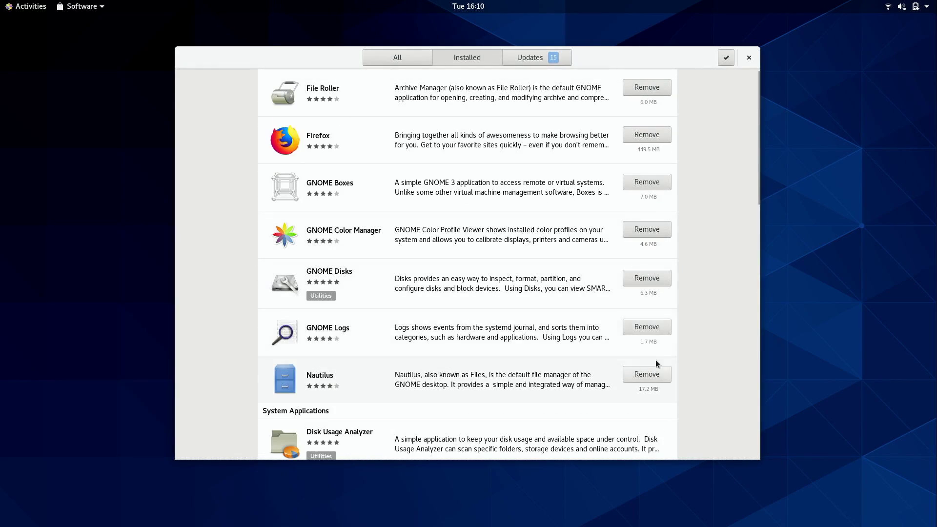
scroll(657, 293, down, 4)
scroll(654, 268, up, 4)
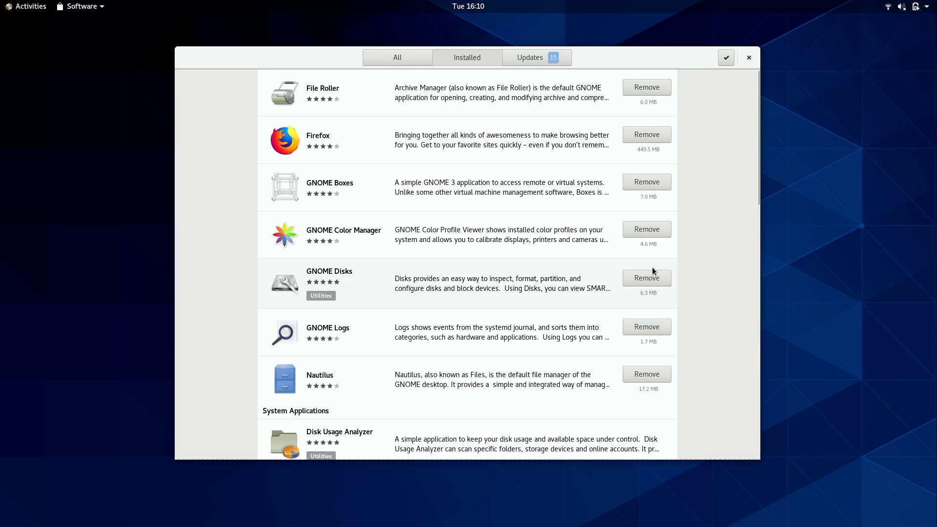